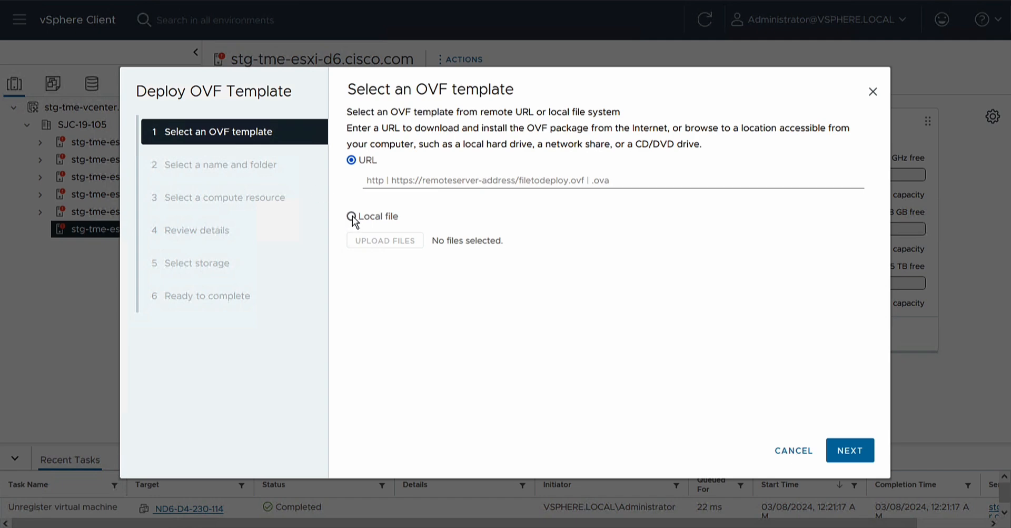
Step: Upload the local nd-dk9.3.1.1k.ova template and name the virtual machine ND6-D4-230-114
{"action": "left_click", "coordinate": [352, 216]}
{"action": "left_click", "coordinate": [380, 263]}
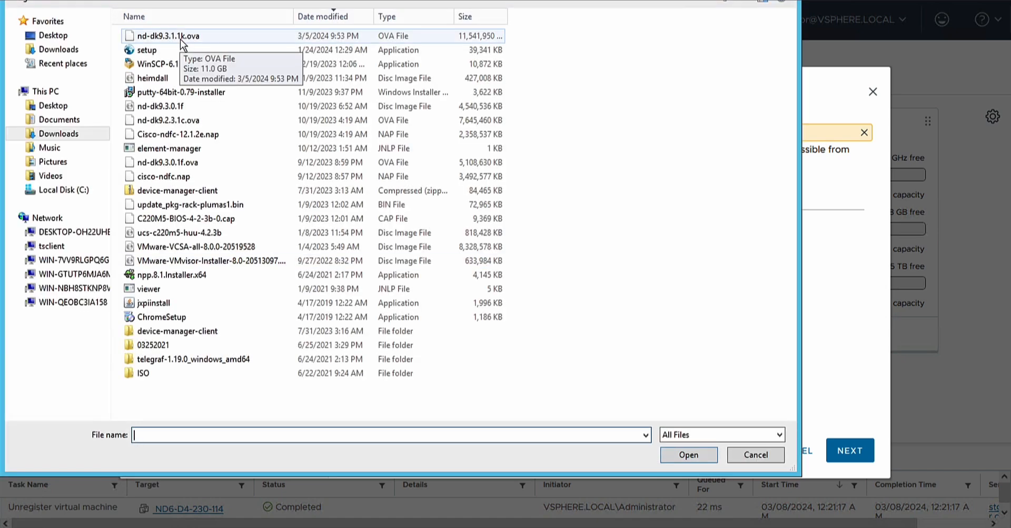
{"action": "right_click", "coordinate": [180, 39]}
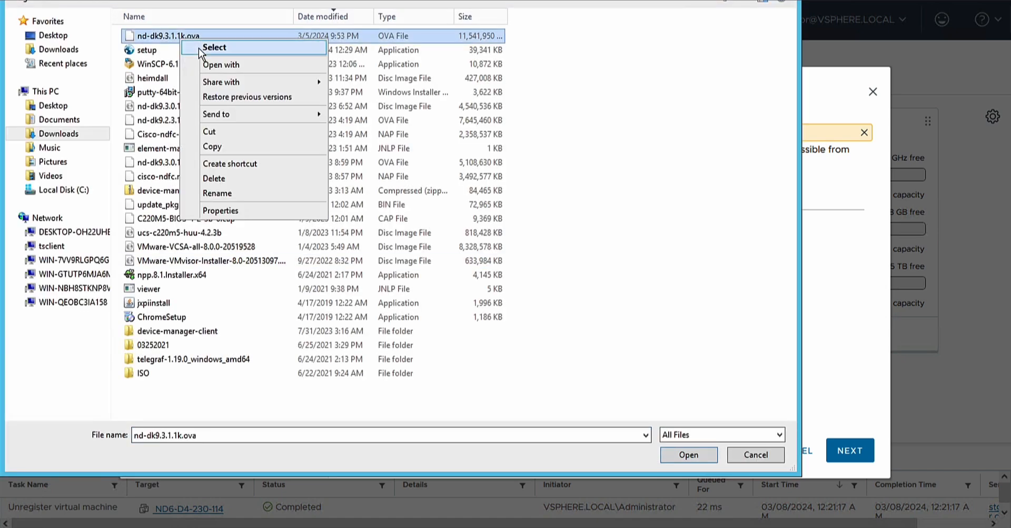
{"action": "left_click", "coordinate": [200, 48]}
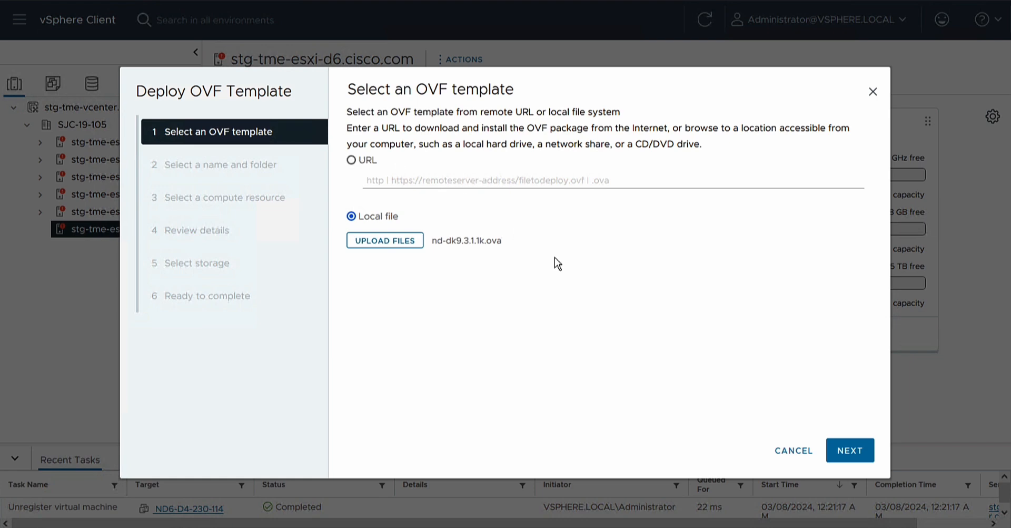
{"action": "left_click", "coordinate": [850, 450]}
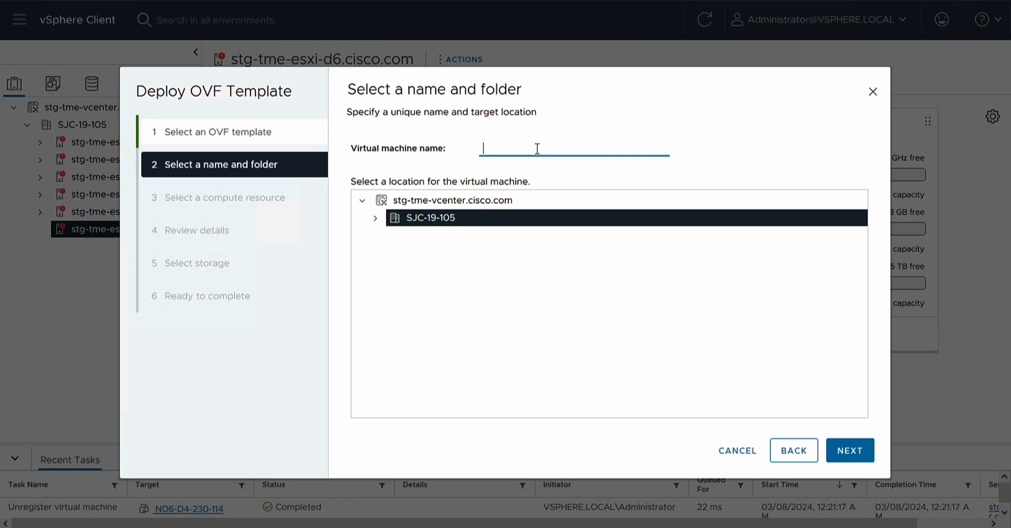
{"action": "type", "text": "ND6-D4-230-114"}
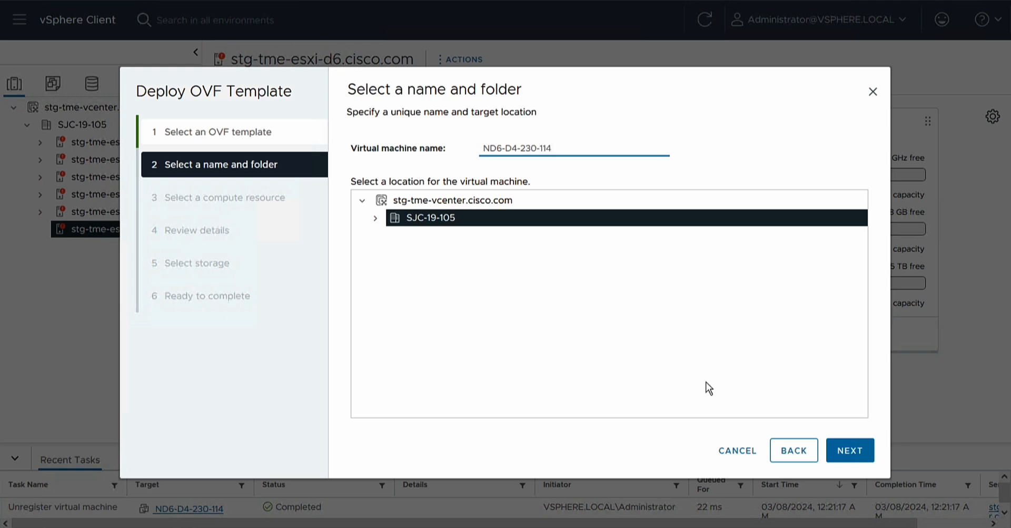
Step: Accept host stg-tme-esxi-d6.cisco.com and the template details
{"action": "left_click", "coordinate": [840, 456]}
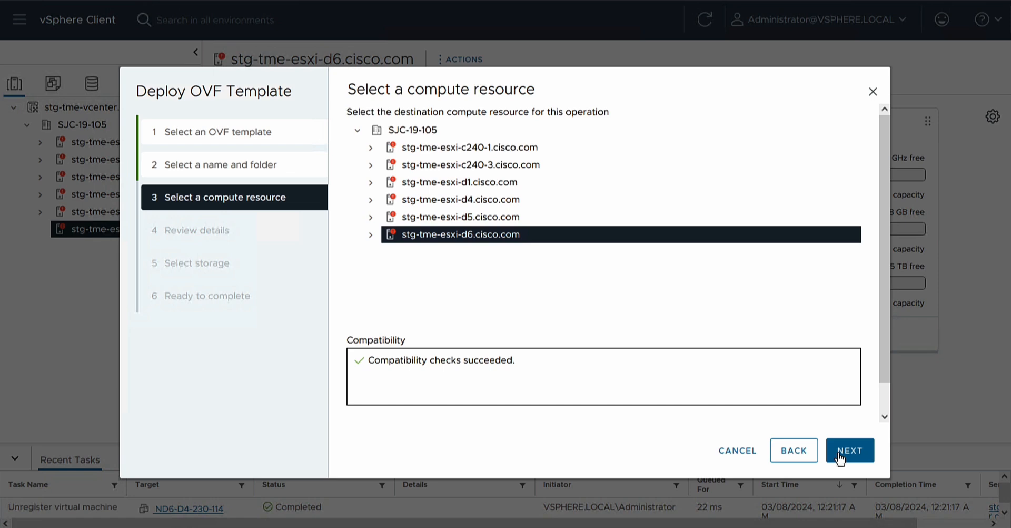
{"action": "left_click", "coordinate": [839, 455]}
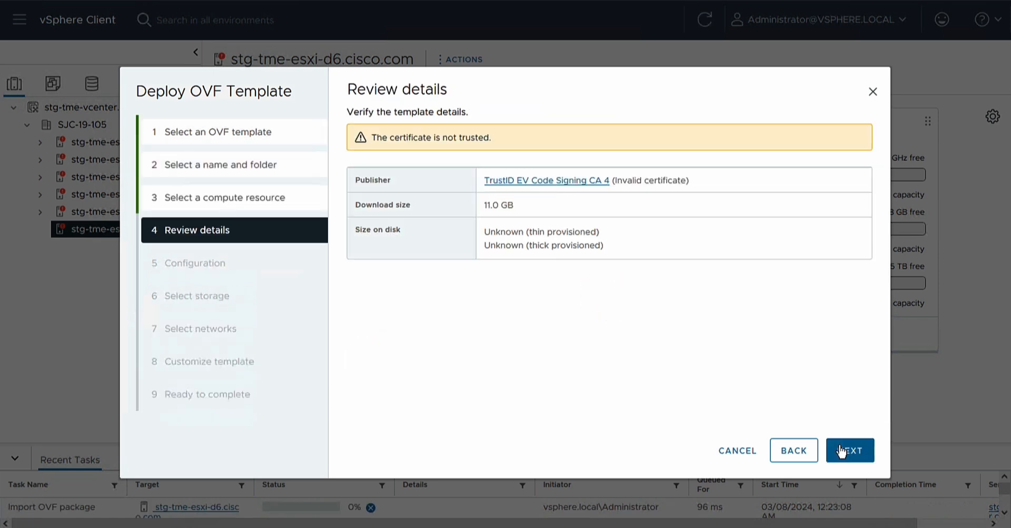
{"action": "left_click", "coordinate": [841, 452]}
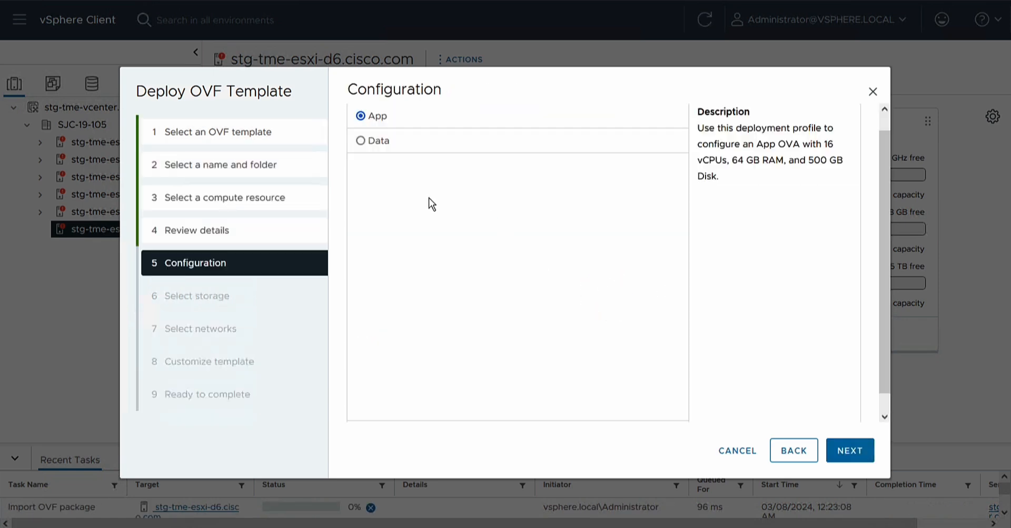
Step: Choose the Data deployment profile and store the VM on datastore1 (1)
{"action": "left_click", "coordinate": [361, 141]}
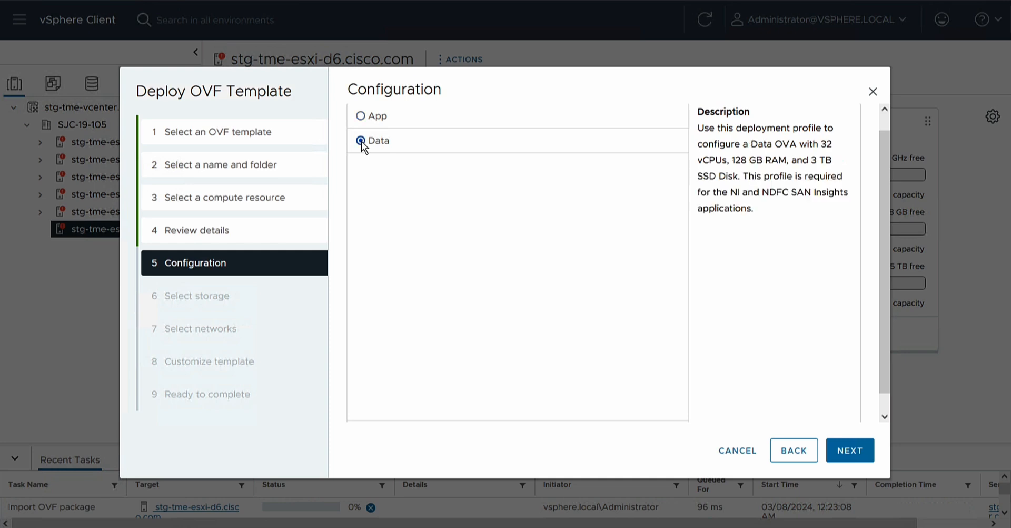
{"action": "left_click", "coordinate": [849, 451]}
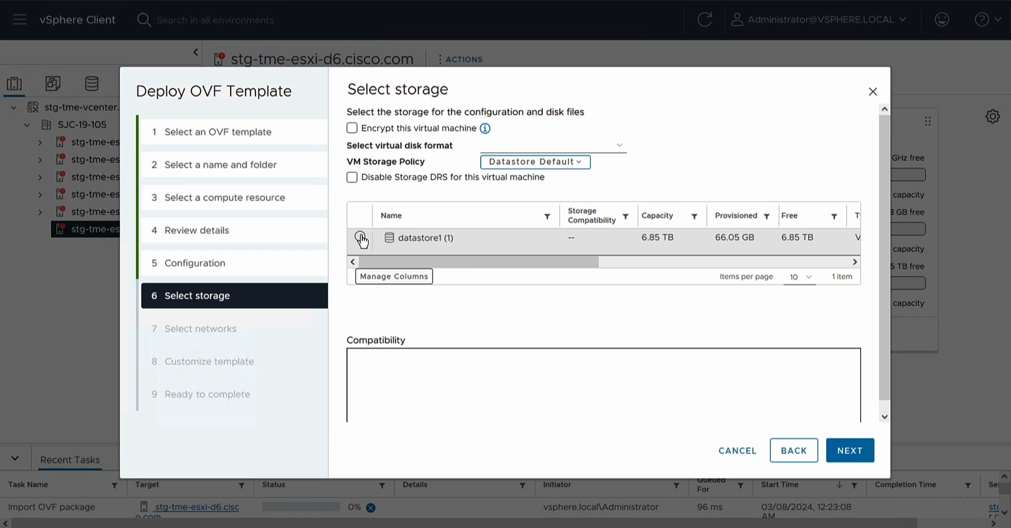
{"action": "left_click", "coordinate": [360, 237]}
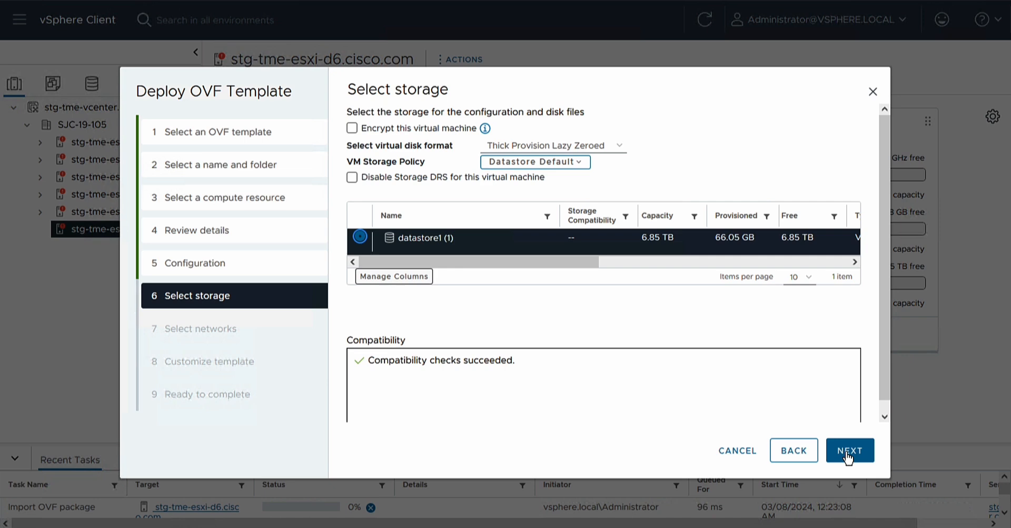
{"action": "left_click", "coordinate": [847, 452]}
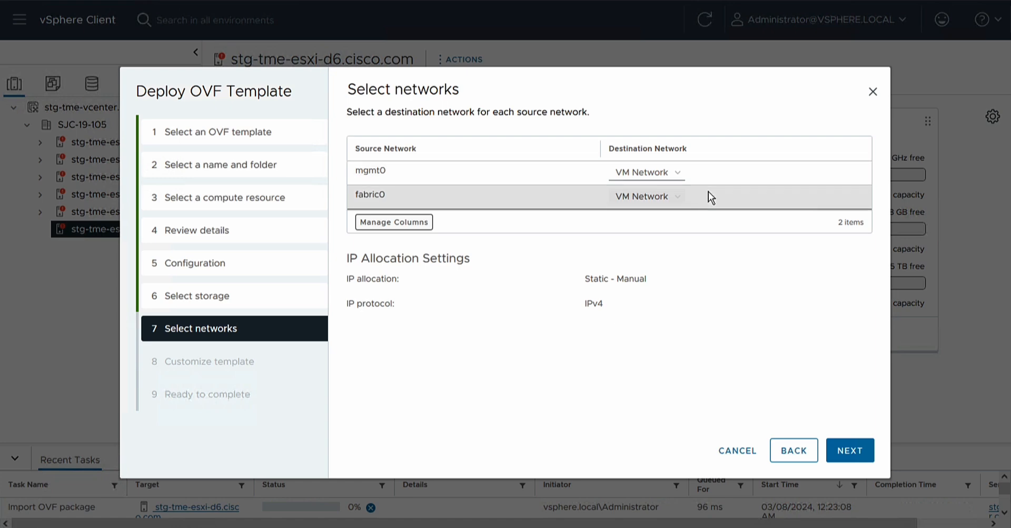
Step: Accept the network mapping and enter the rescue-user password twice
{"action": "left_click", "coordinate": [851, 452]}
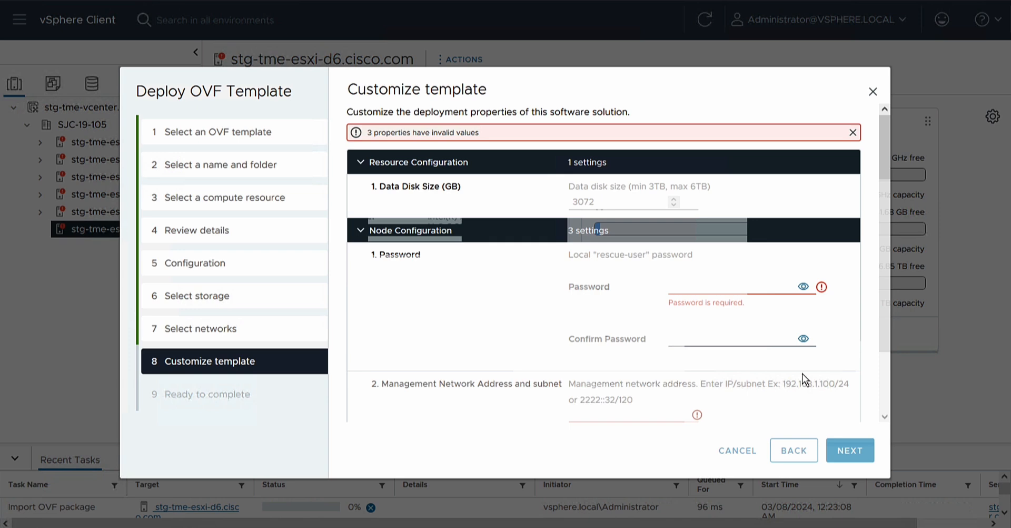
{"action": "left_click", "coordinate": [742, 289]}
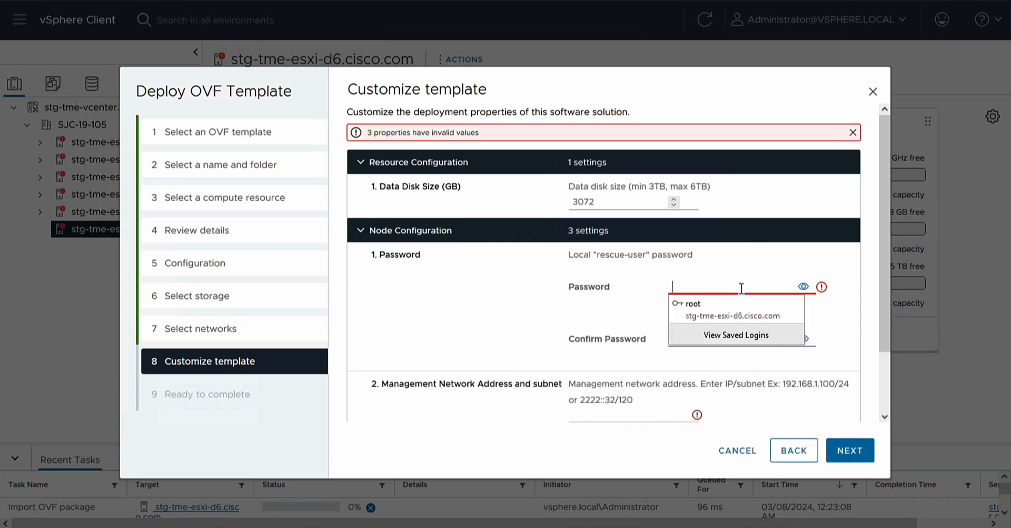
{"action": "type", "text": "C1s"}
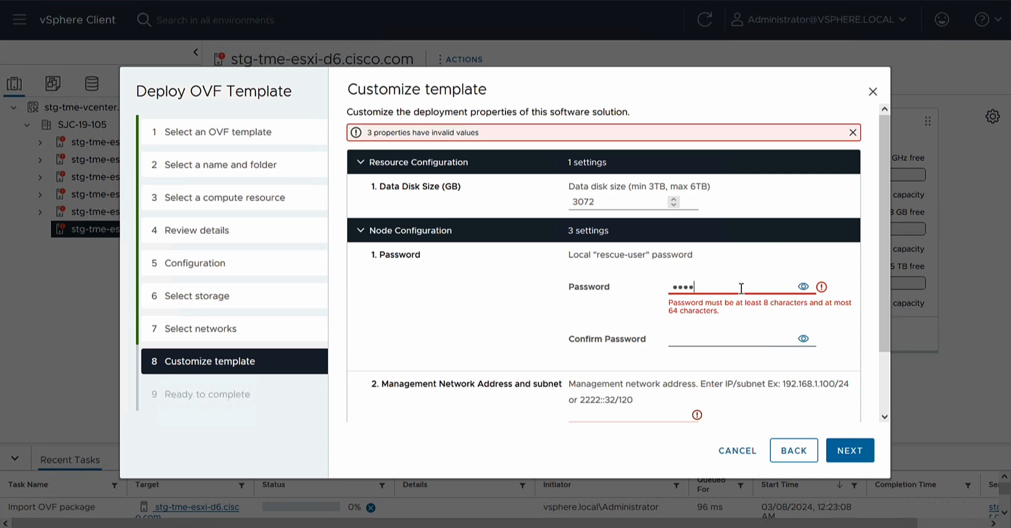
{"action": "type", "text": "••••••"}
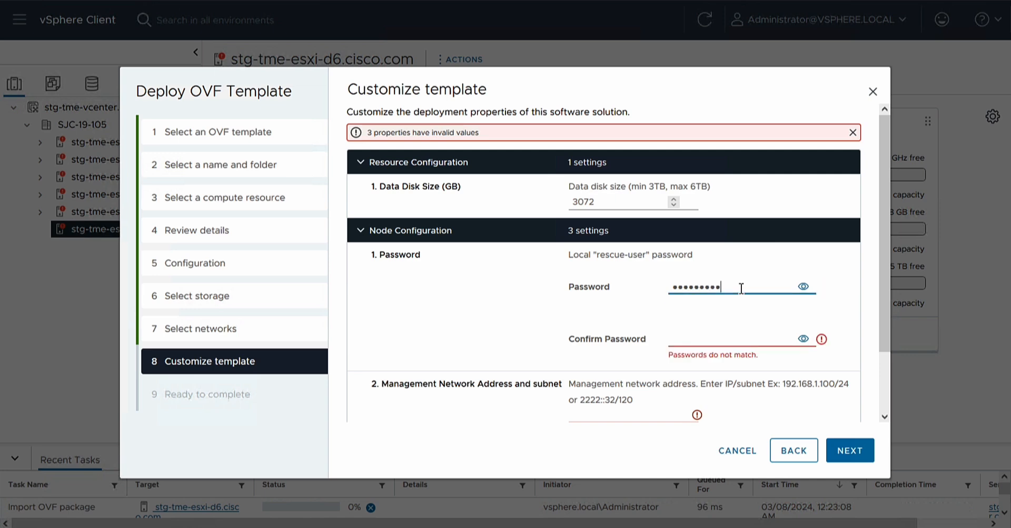
{"action": "key", "text": "Tab"}
{"action": "key", "text": "Tab"}
{"action": "type", "text": "C1"}
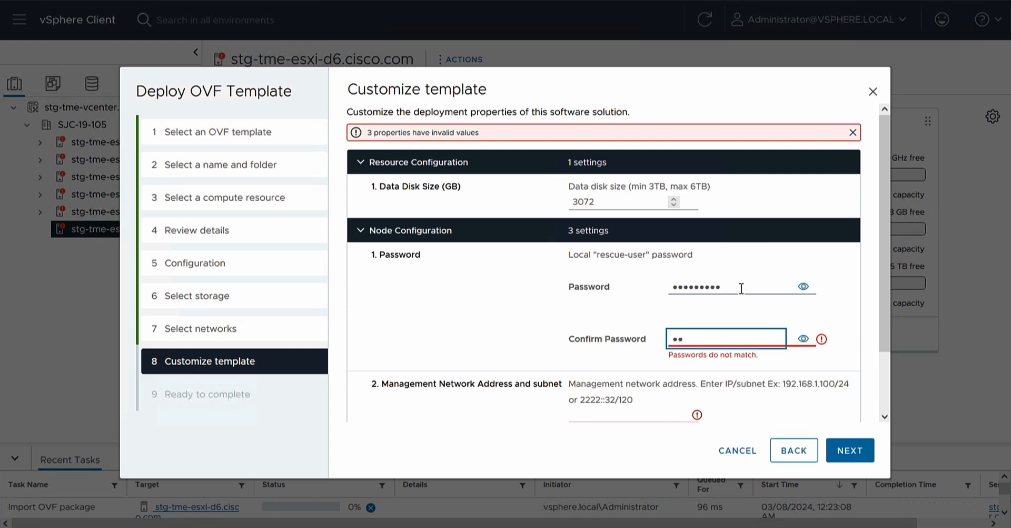
{"action": "type", "text": "•••••••"}
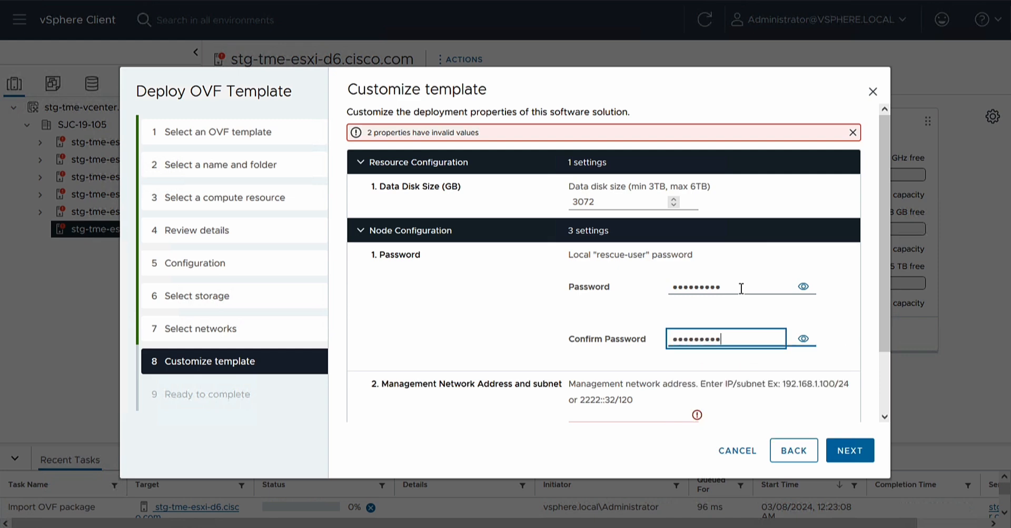
Step: Set management address 172.22.163.134/24 with gateway 172.22.163.1
{"action": "scroll", "coordinate": [741, 288], "scroll_direction": "down", "scroll_amount": 2}
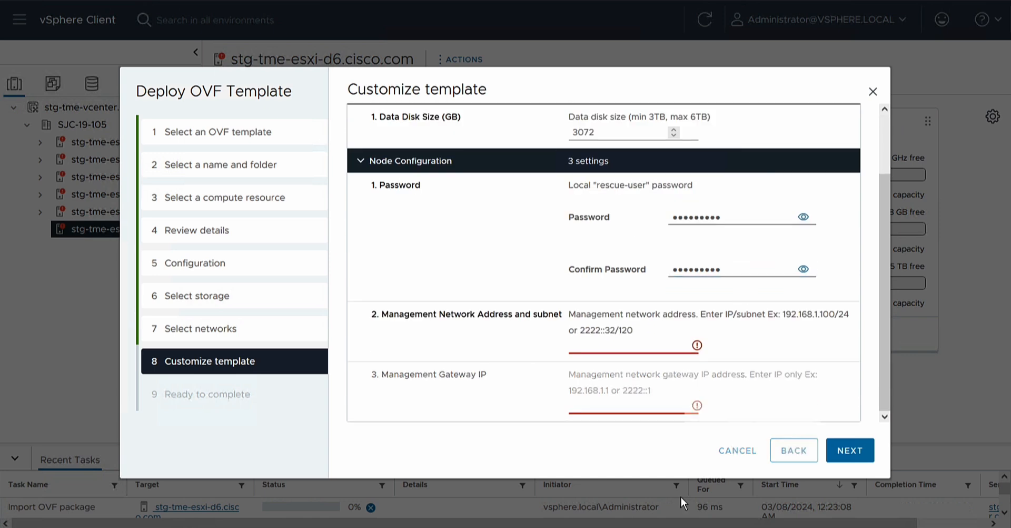
{"action": "left_click", "coordinate": [644, 347]}
{"action": "type", "text": "1"}
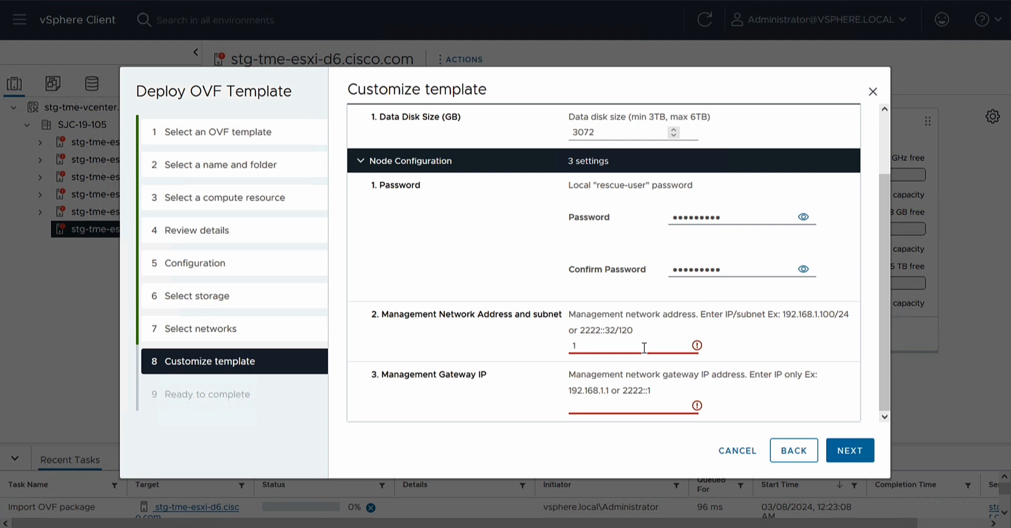
{"action": "type", "text": "72.22.163.134/24"}
{"action": "key", "text": "Tab"}
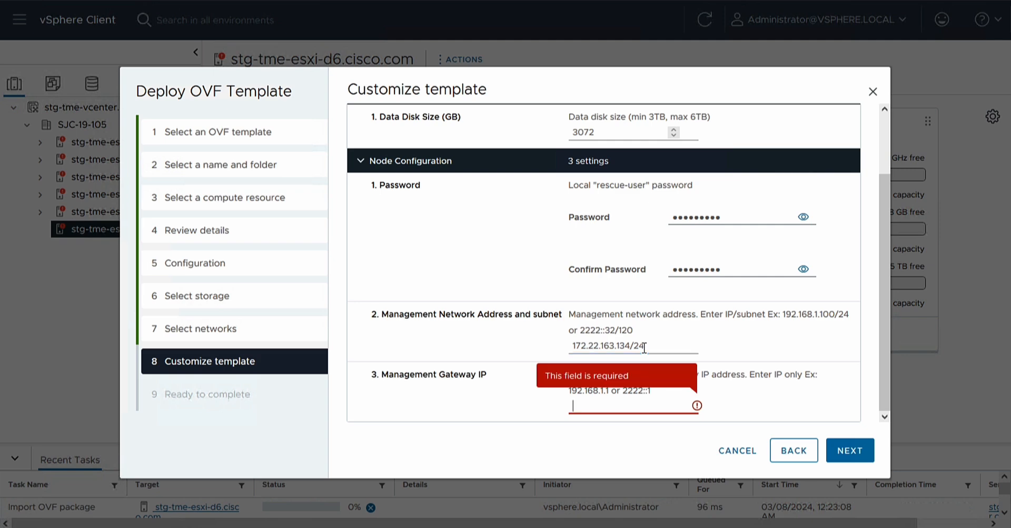
{"action": "type", "text": "172."}
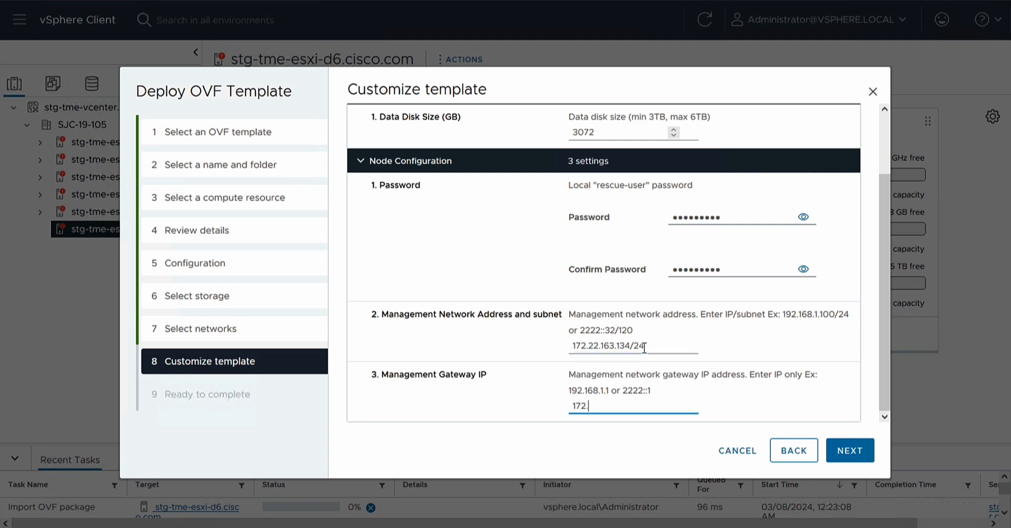
{"action": "type", "text": "22.163.1"}
{"action": "left_click", "coordinate": [852, 456]}
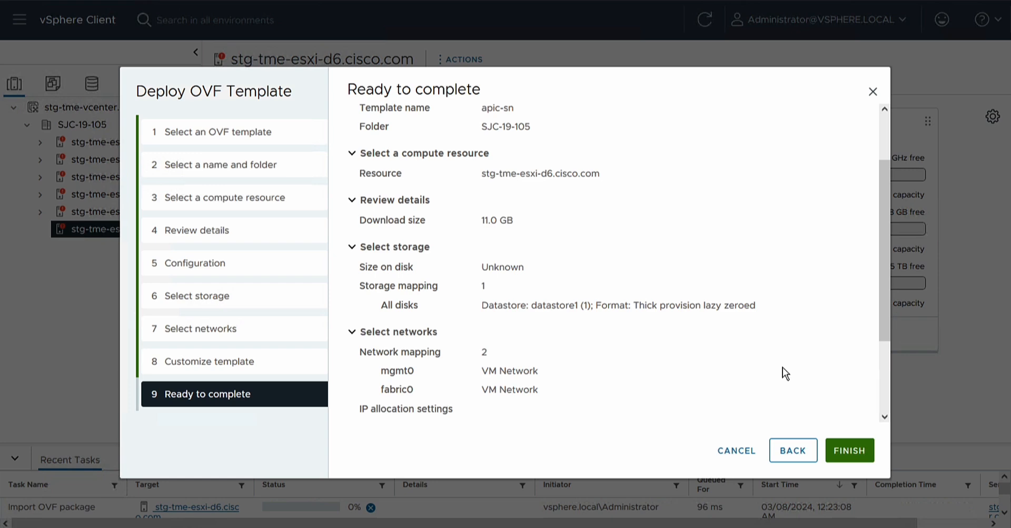
Step: Start the deployment, then power on ND6-D4-230-114 from its Power menu
{"action": "left_click", "coordinate": [853, 452]}
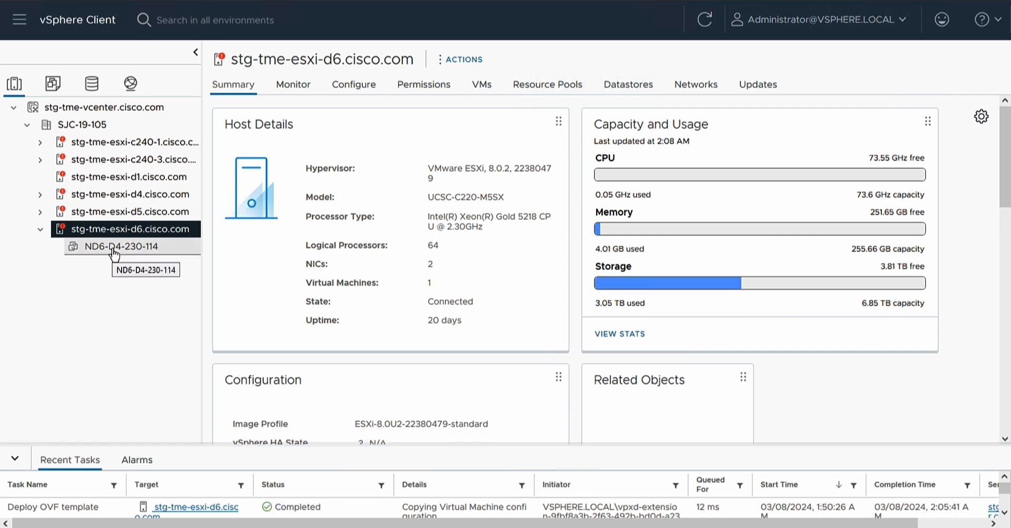
{"action": "right_click", "coordinate": [114, 252]}
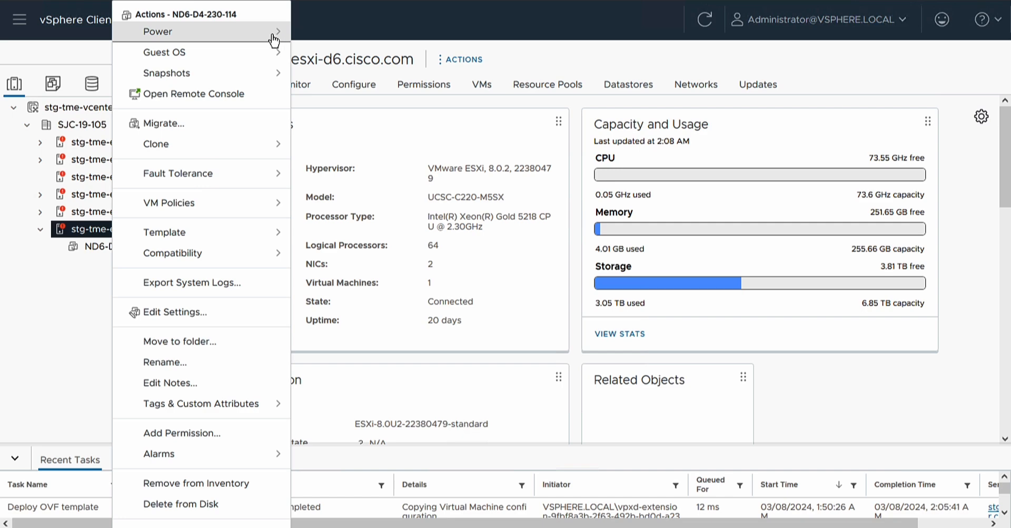
{"action": "mouse_move", "coordinate": [273, 39]}
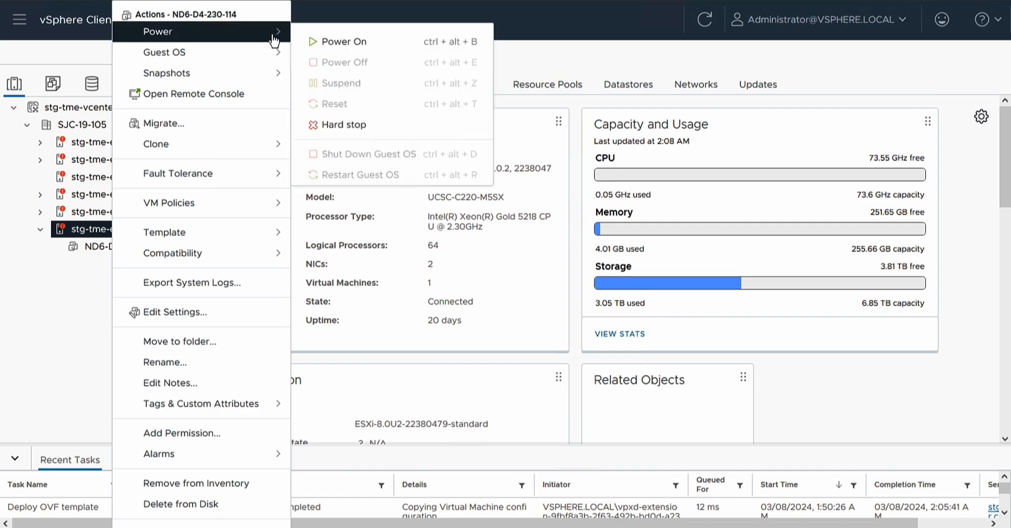
{"action": "left_click", "coordinate": [316, 41]}
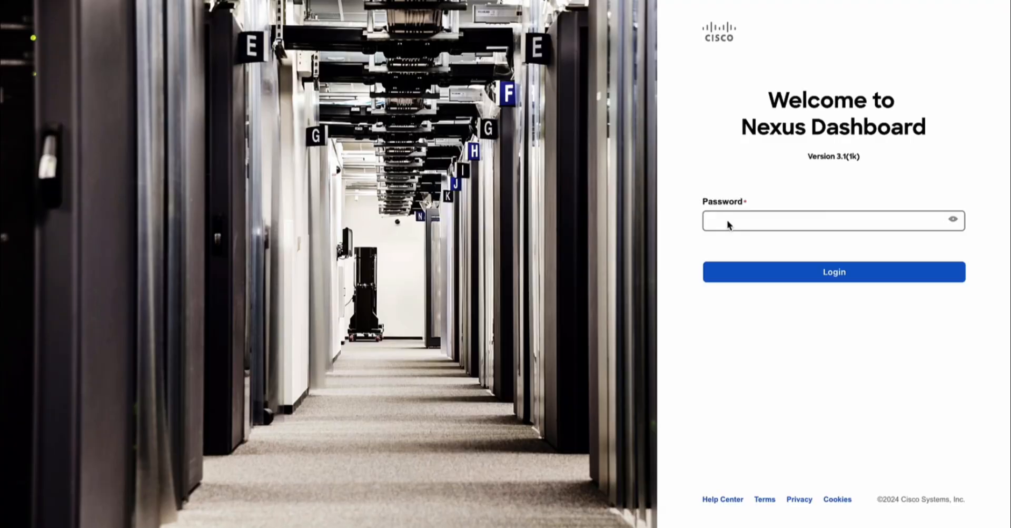
Step: Log in to Nexus Dashboard, declining to save the password
{"action": "left_click", "coordinate": [727, 221]}
{"action": "type", "text": "••"}
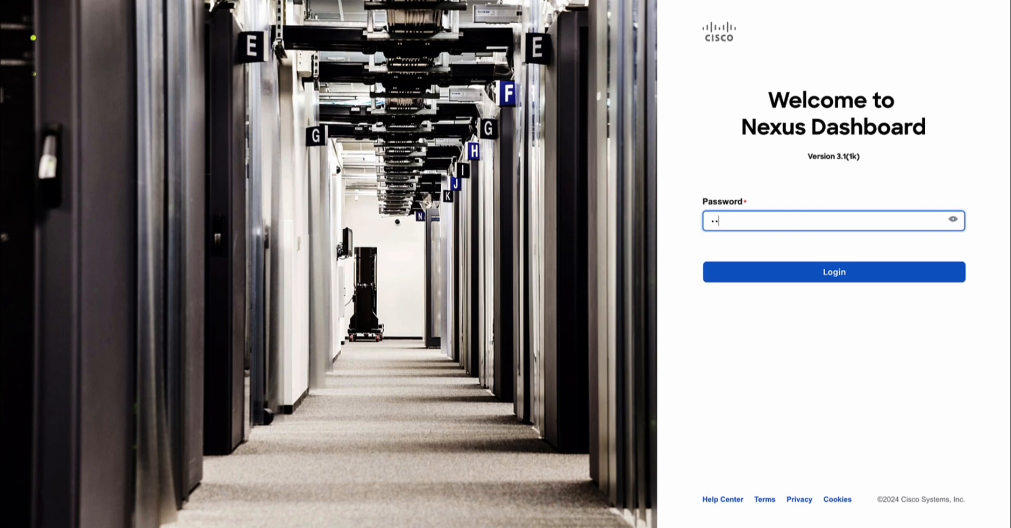
{"action": "type", "text": "•••••••"}
{"action": "key", "text": "Return"}
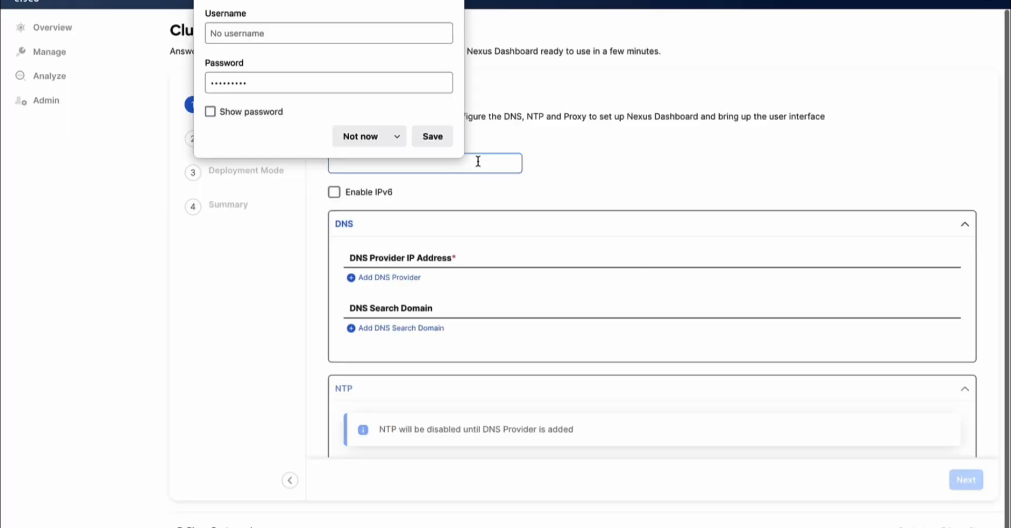
{"action": "left_click", "coordinate": [371, 135]}
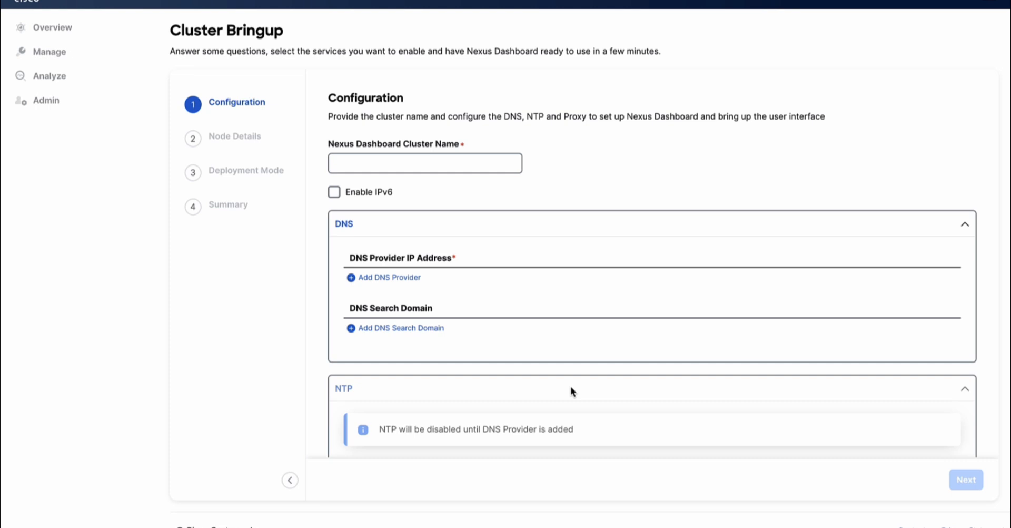
Step: Name the cluster stg-tme-nd-4 and add DNS providers 171.70.168.183 and 173.36.131.10
{"action": "left_click", "coordinate": [458, 162]}
{"action": "type", "text": "stg-tme-nd-4"}
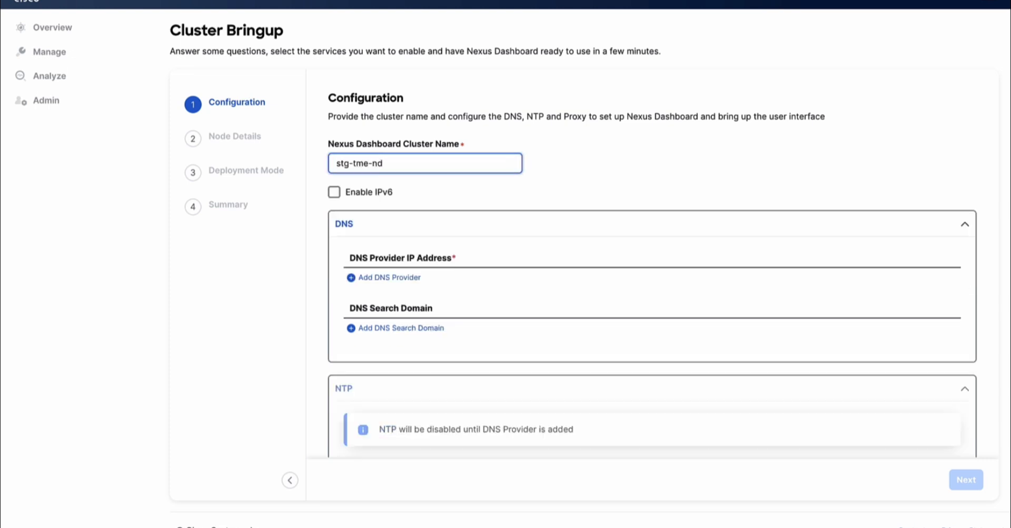
{"action": "scroll", "coordinate": [405, 237], "scroll_direction": "down", "scroll_amount": 1}
{"action": "left_click", "coordinate": [404, 217]}
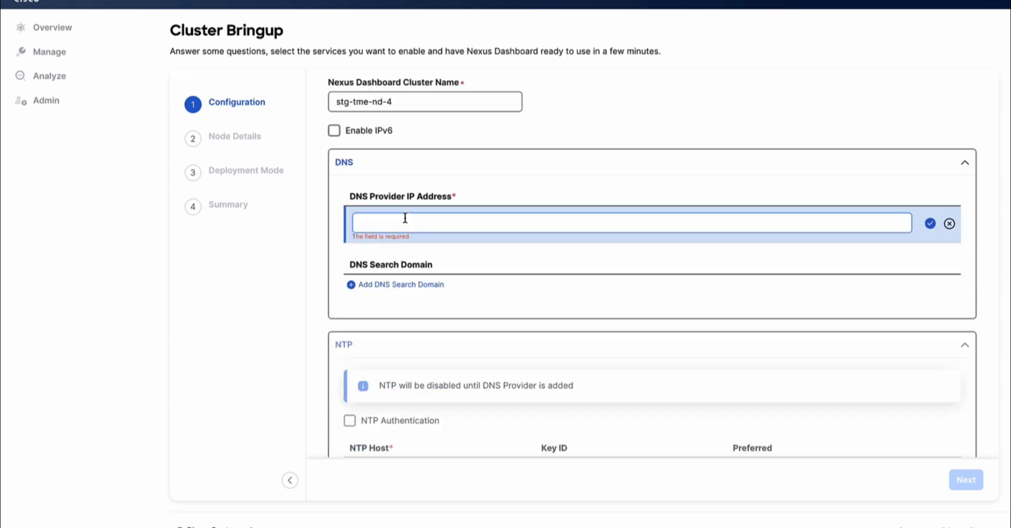
{"action": "type", "text": "171.70.168.183"}
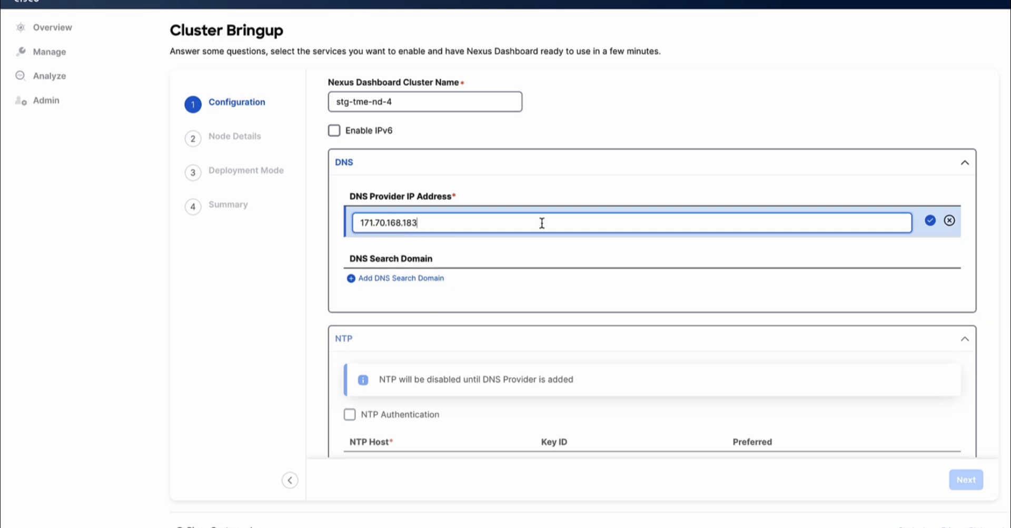
{"action": "left_click", "coordinate": [929, 220]}
{"action": "left_click", "coordinate": [404, 236]}
{"action": "type", "text": "173.36"}
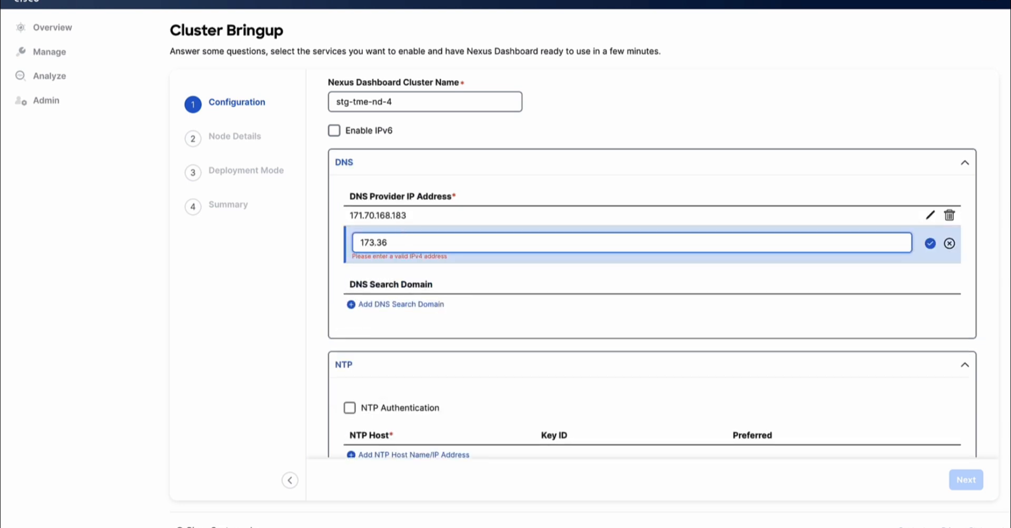
{"action": "type", "text": ".131.10"}
{"action": "left_click", "coordinate": [930, 243]}
Step: Add NTP host 171.68.38.66 and skip the proxy configuration
{"action": "scroll", "coordinate": [406, 413], "scroll_direction": "down", "scroll_amount": 1}
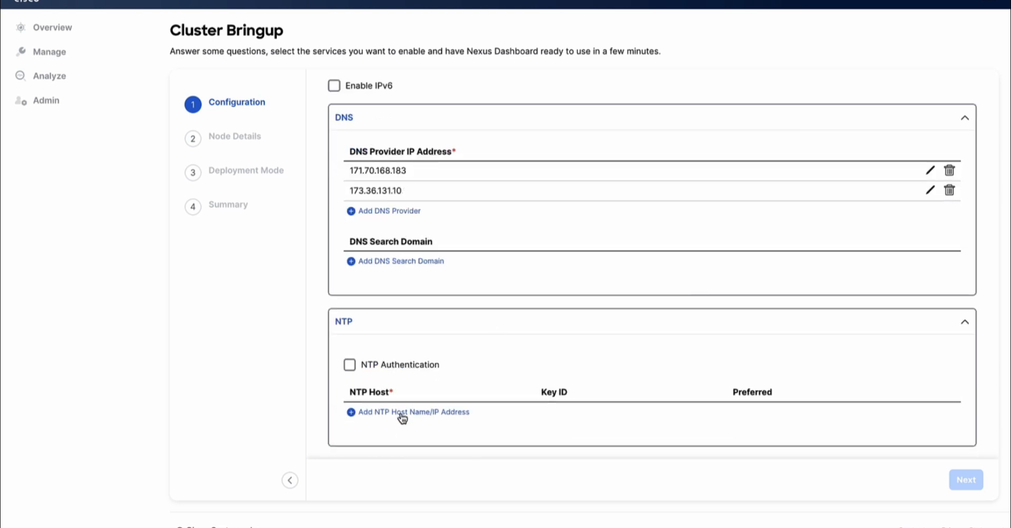
{"action": "left_click", "coordinate": [402, 413]}
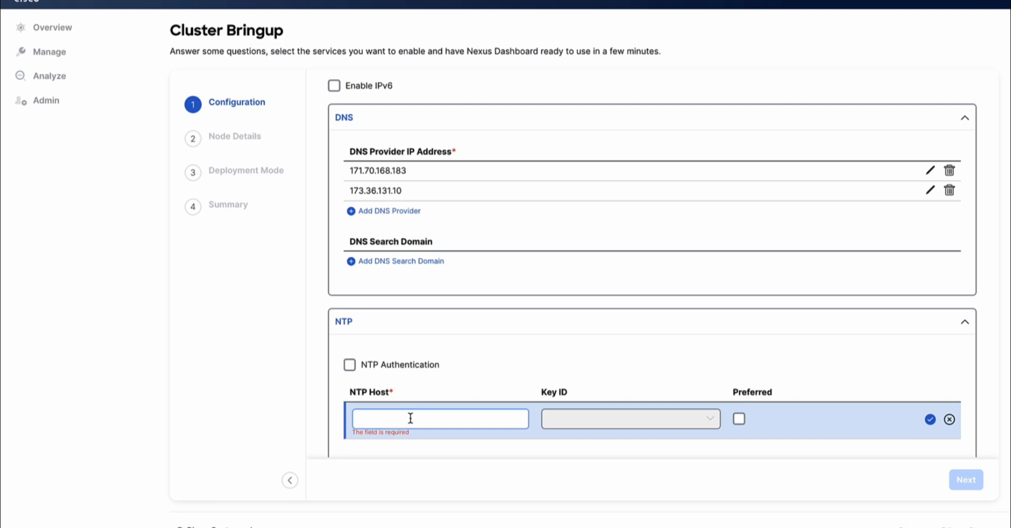
{"action": "left_click", "coordinate": [411, 417]}
{"action": "type", "text": "171.68.38.66"}
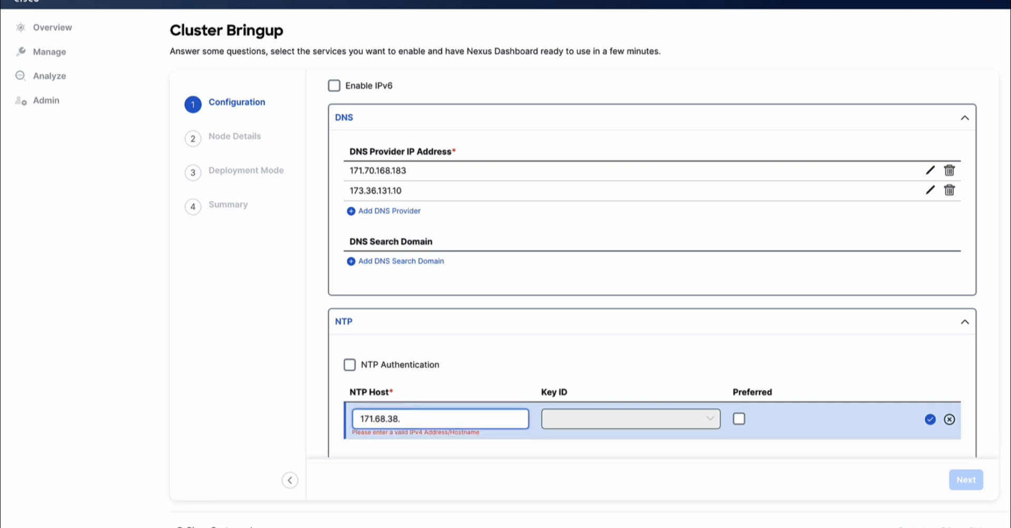
{"action": "left_click", "coordinate": [930, 416]}
{"action": "scroll", "coordinate": [931, 236], "scroll_direction": "down", "scroll_amount": 5}
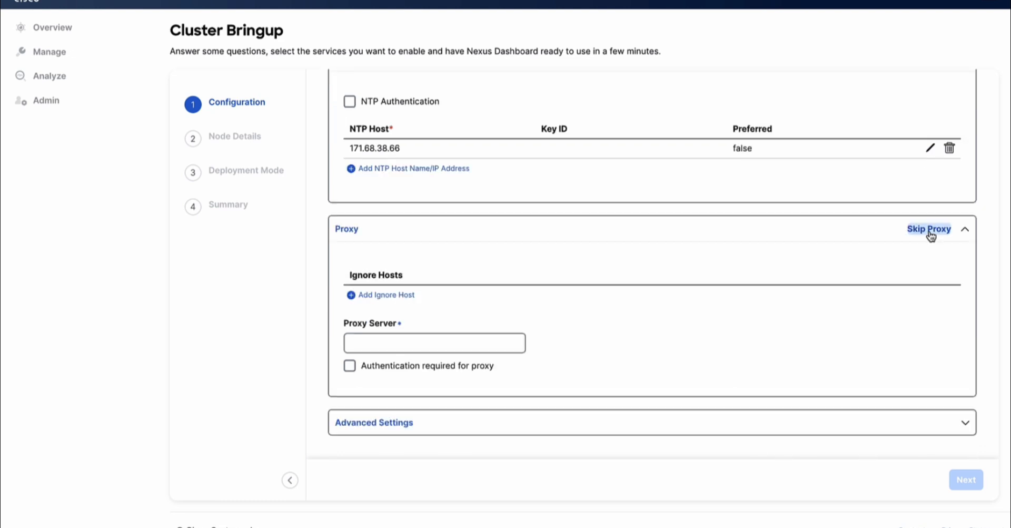
{"action": "left_click", "coordinate": [929, 229]}
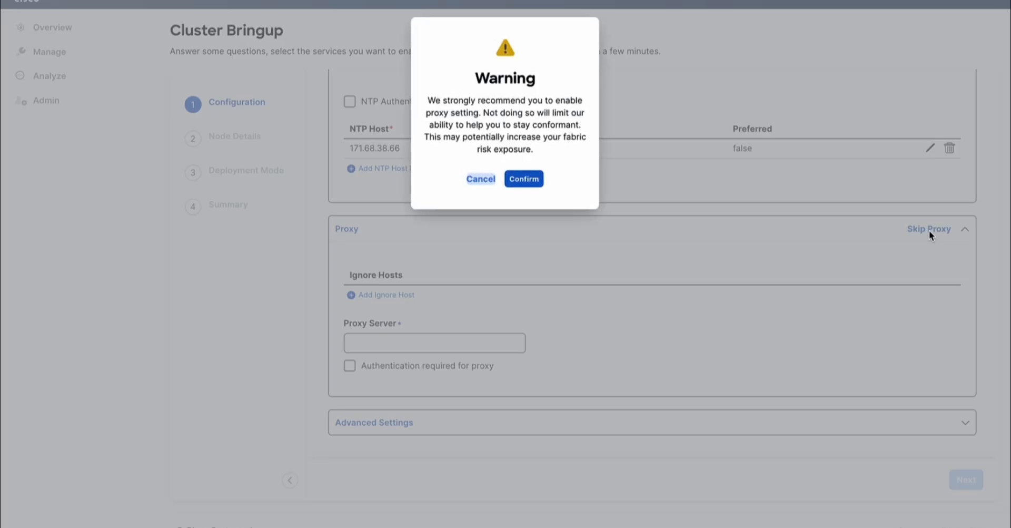
{"action": "left_click", "coordinate": [529, 180]}
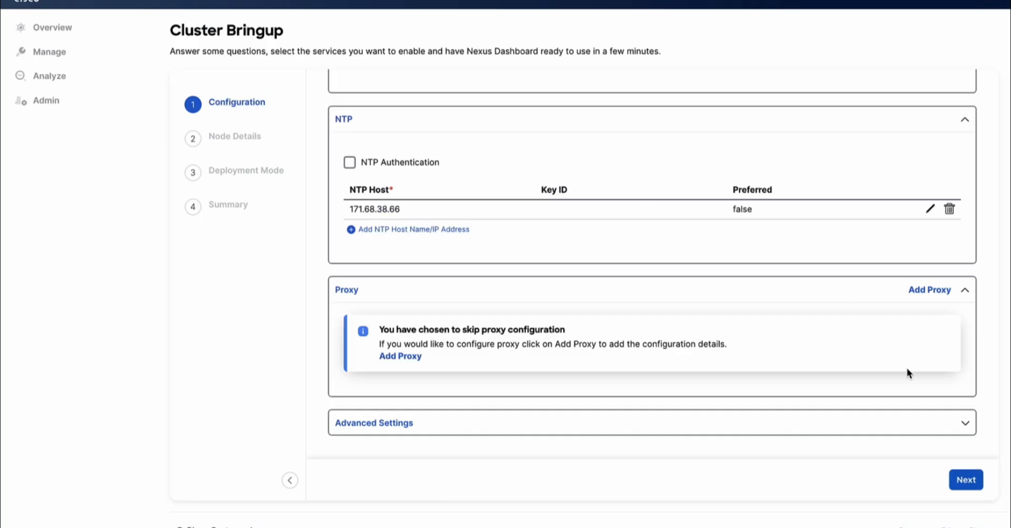
Step: Name node stg-tme-nd-4 with data address 172.31.248.88/24 and gateway 172.31.248.1
{"action": "left_click", "coordinate": [965, 484]}
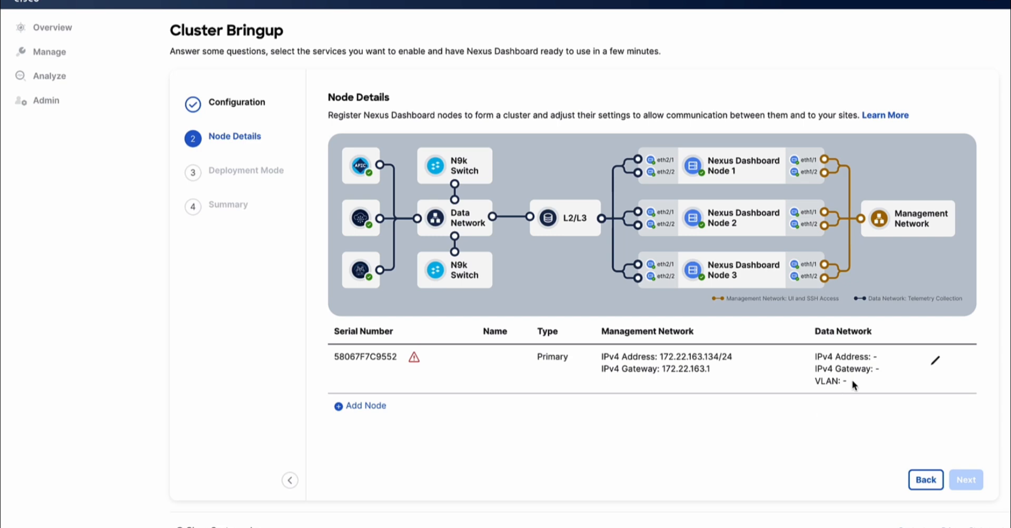
{"action": "left_click", "coordinate": [937, 365]}
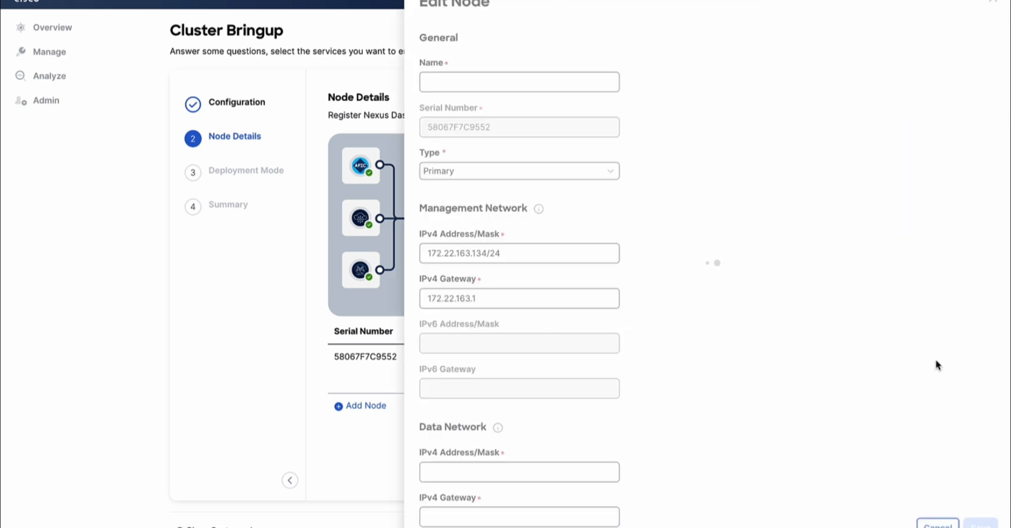
{"action": "type", "text": "stg-tme-nd-4"}
{"action": "key", "text": "Tab"}
{"action": "key", "text": "Tab"}
{"action": "key", "text": "Tab"}
{"action": "key", "text": "Tab"}
{"action": "type", "text": "172.31.248.88/24"}
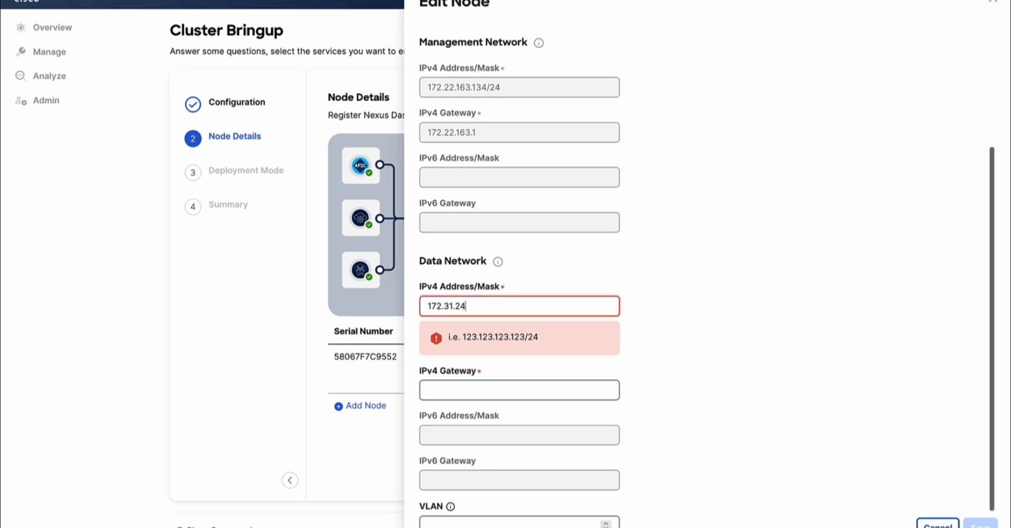
{"action": "key", "text": "Tab"}
{"action": "type", "text": "172.31.248"}
{"action": "type", "text": "1"}
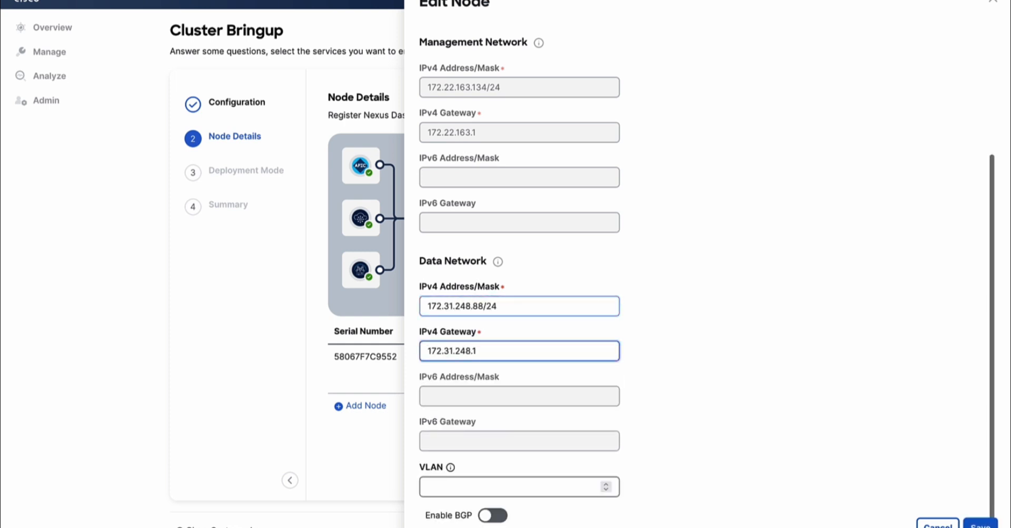
{"action": "left_click", "coordinate": [981, 525]}
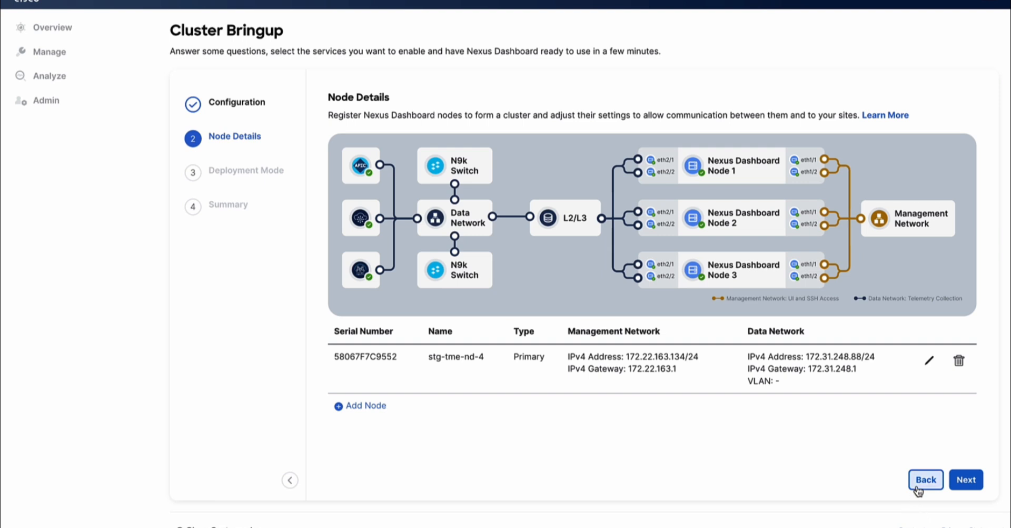
{"action": "left_click", "coordinate": [968, 480]}
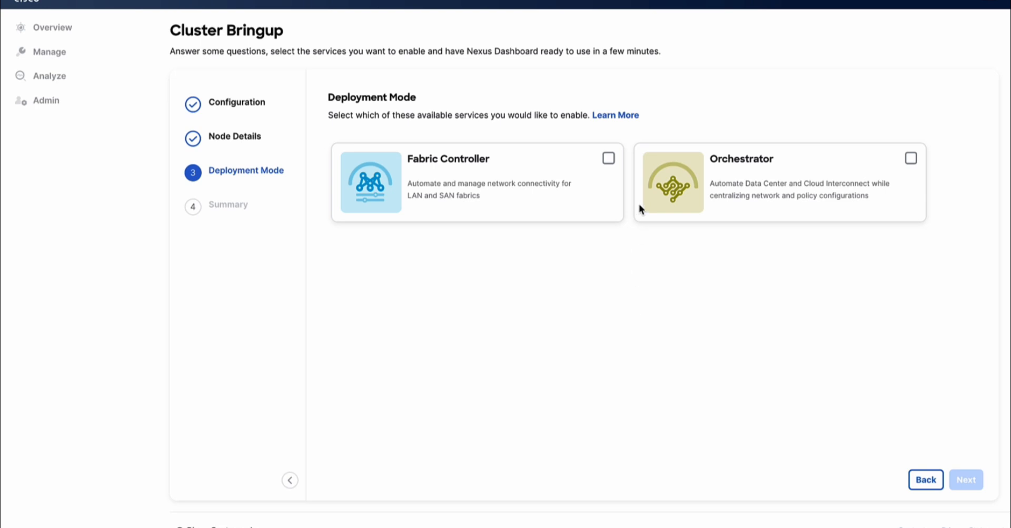
Step: Enable Fabric Controller and add data service IPs 172.31.248.89, 172.31.248.90 and 172.31.248.91
{"action": "left_click", "coordinate": [608, 160]}
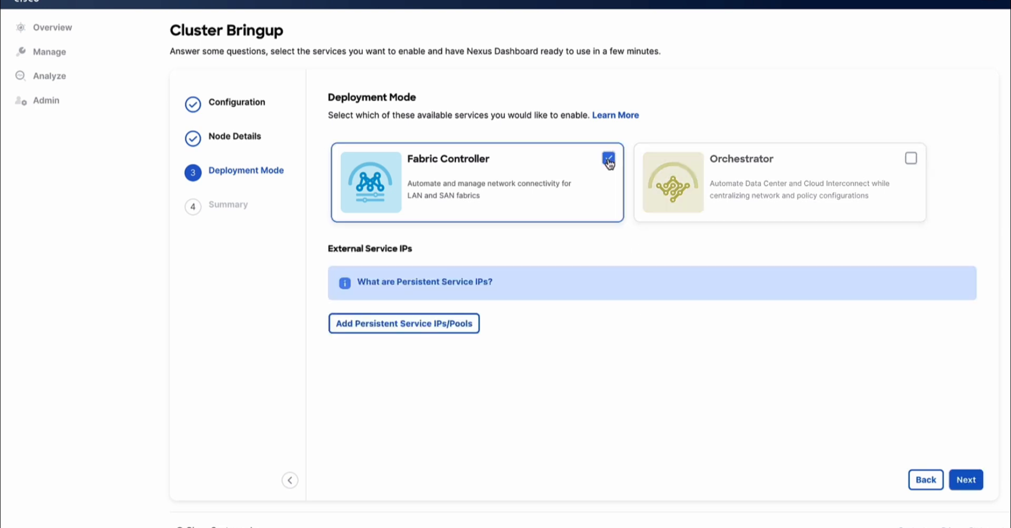
{"action": "left_click", "coordinate": [408, 323]}
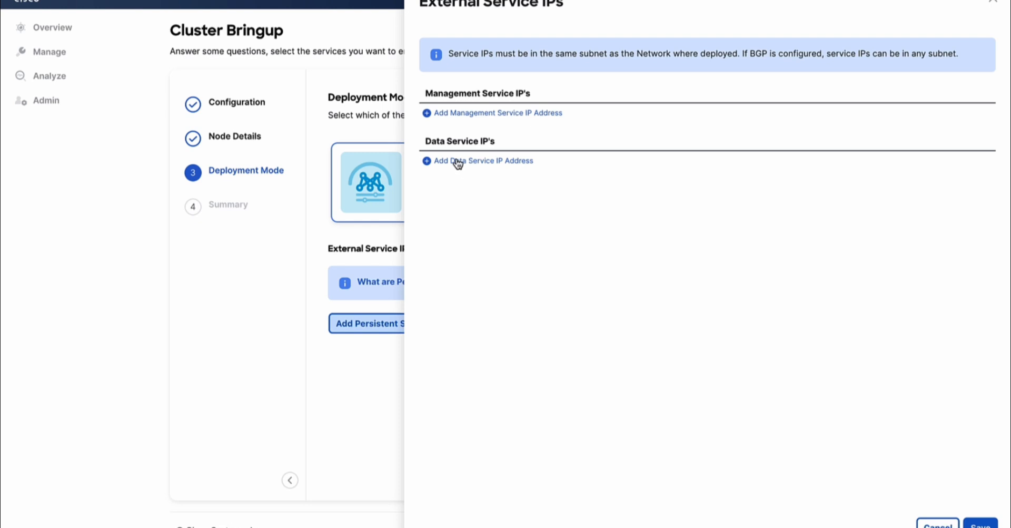
{"action": "left_click", "coordinate": [492, 164]}
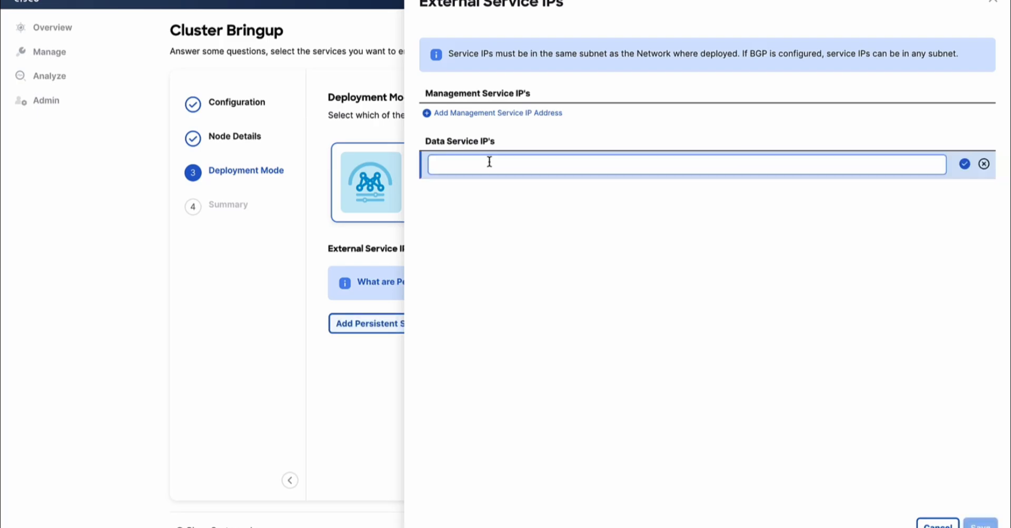
{"action": "type", "text": "172.31.248.89"}
{"action": "left_click", "coordinate": [964, 163]}
{"action": "left_click", "coordinate": [483, 181]}
{"action": "type", "text": "172.31.248.90"}
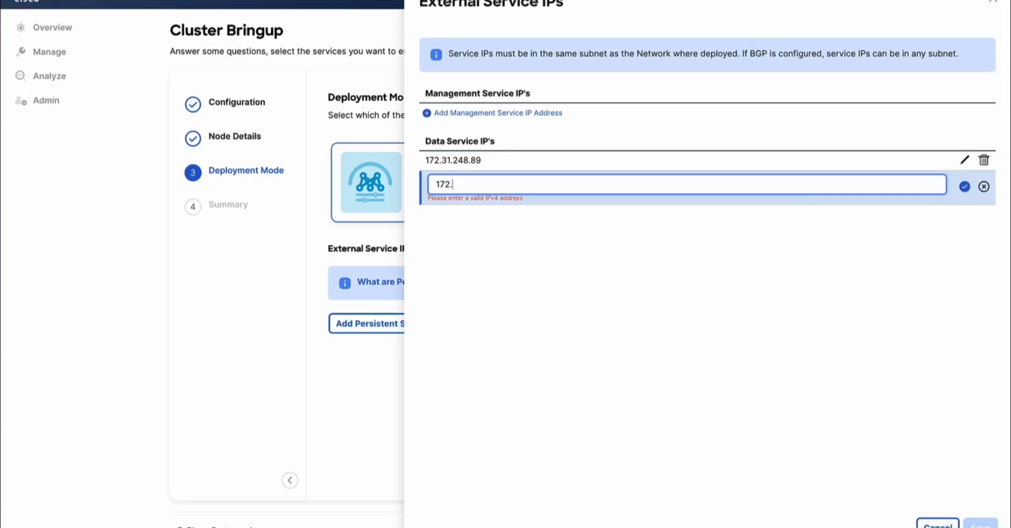
{"action": "left_click", "coordinate": [964, 183]}
{"action": "left_click", "coordinate": [483, 201]}
{"action": "type", "text": "172.31.248.91"}
{"action": "left_click", "coordinate": [965, 204]}
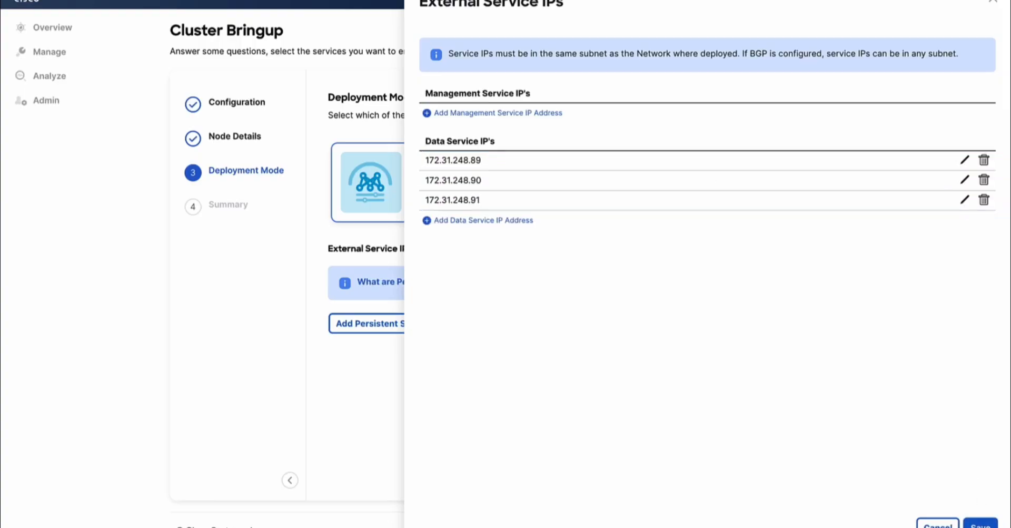
{"action": "left_click", "coordinate": [980, 524]}
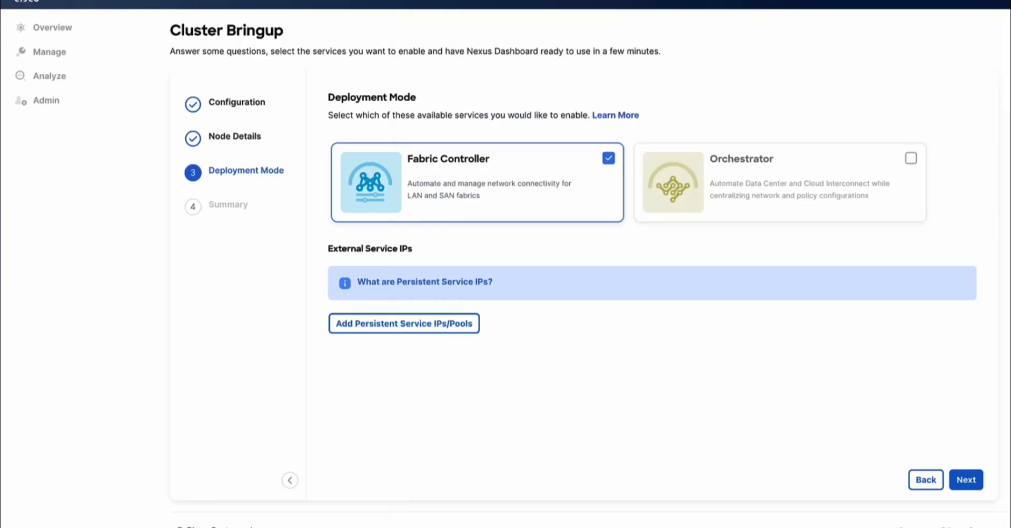
Step: Review the summary, save the stg-tme-nd-4 bringup and confirm the deployment mode warning
{"action": "left_click", "coordinate": [967, 479]}
{"action": "scroll", "coordinate": [800, 358], "scroll_direction": "down", "scroll_amount": 3}
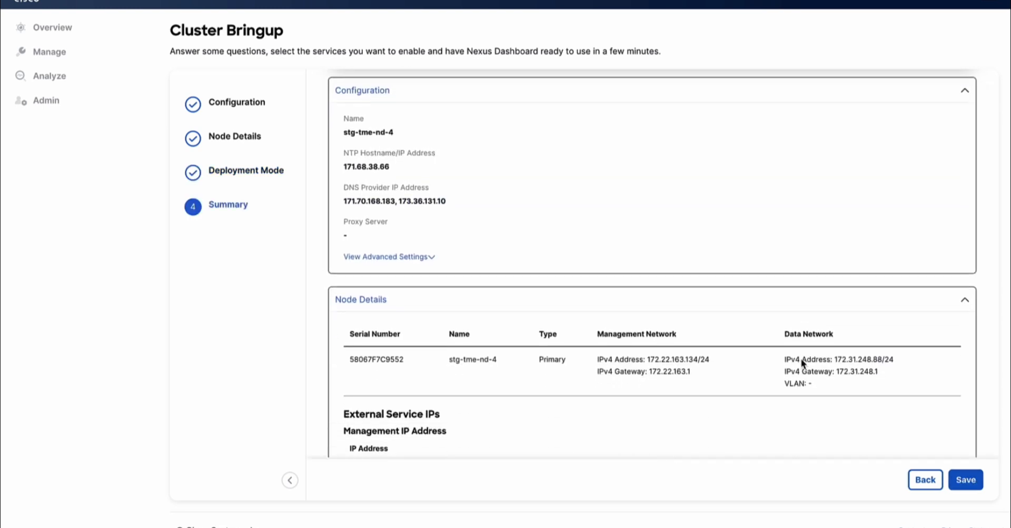
{"action": "scroll", "coordinate": [801, 361], "scroll_direction": "down", "scroll_amount": 5}
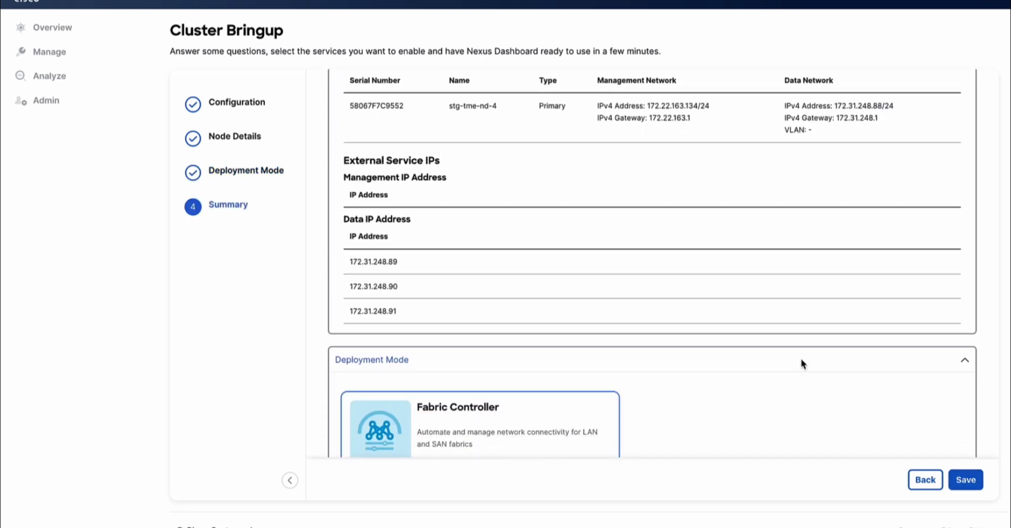
{"action": "scroll", "coordinate": [800, 363], "scroll_direction": "down", "scroll_amount": 1}
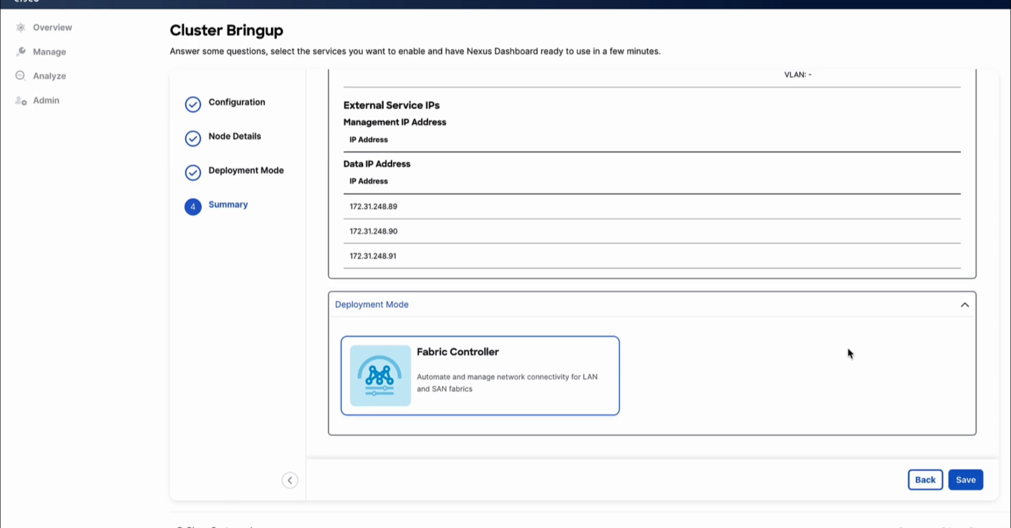
{"action": "left_click", "coordinate": [961, 477]}
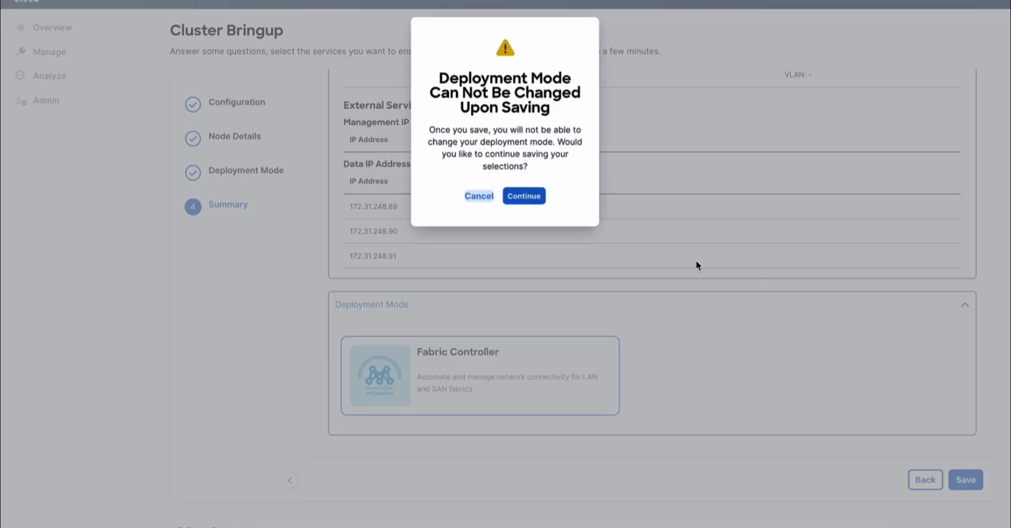
{"action": "left_click", "coordinate": [531, 200]}
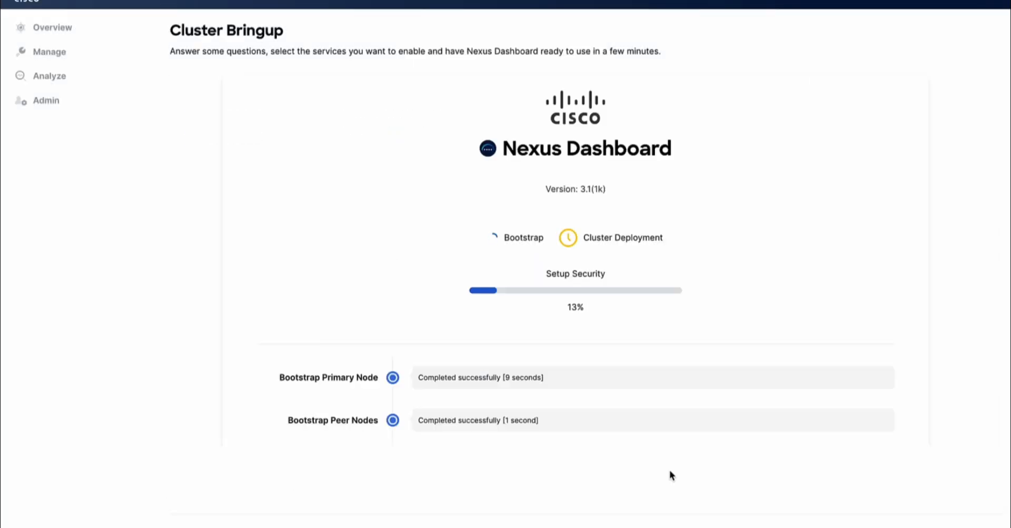
{"action": "scroll", "coordinate": [626, 369], "scroll_direction": "down", "scroll_amount": 4}
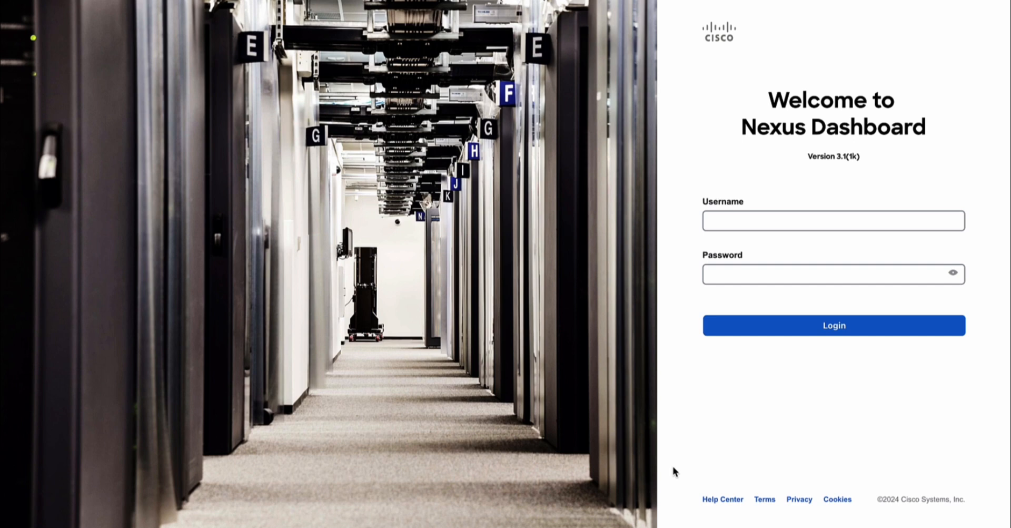
Step: Sign in to Nexus Dashboard as admin
{"action": "left_click", "coordinate": [777, 216]}
{"action": "type", "text": "admin"}
{"action": "key", "text": "Tab"}
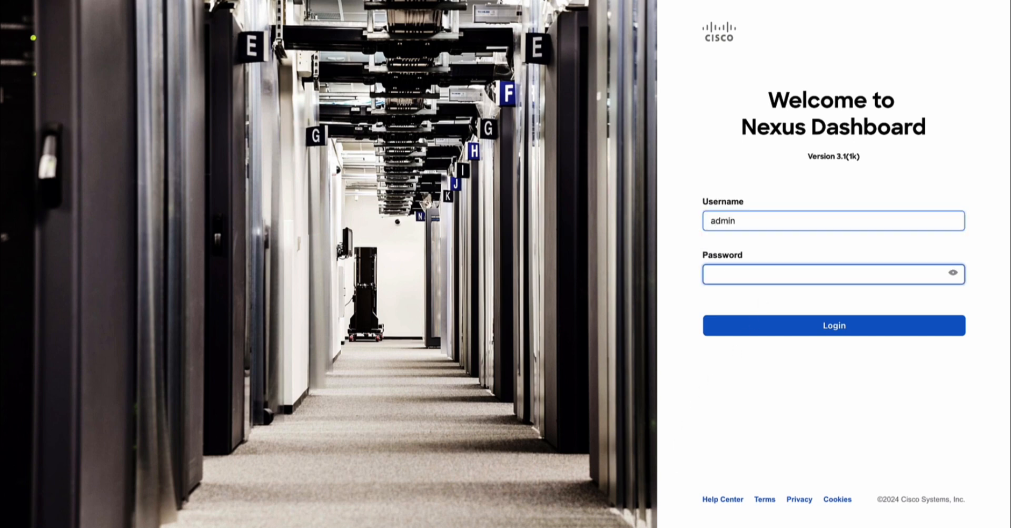
{"action": "type", "text": "*********"}
{"action": "key", "text": "Return"}
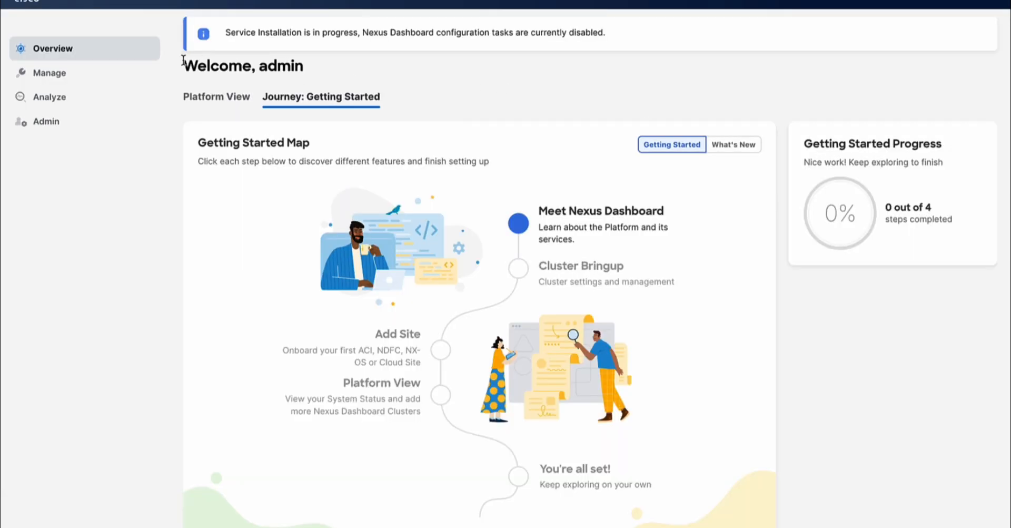
Step: View release 3.1.1k details in Software Management
{"action": "mouse_move", "coordinate": [57, 77]}
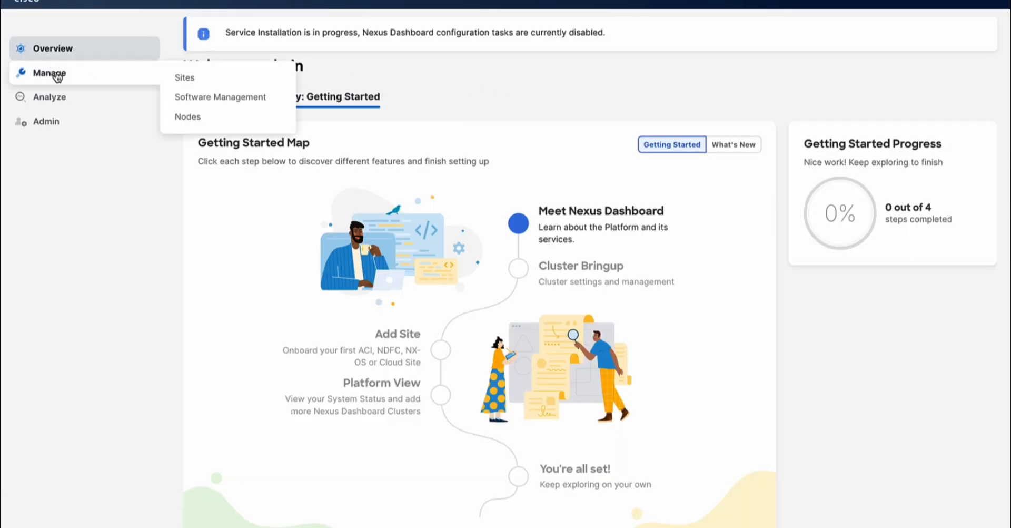
{"action": "left_click", "coordinate": [201, 95]}
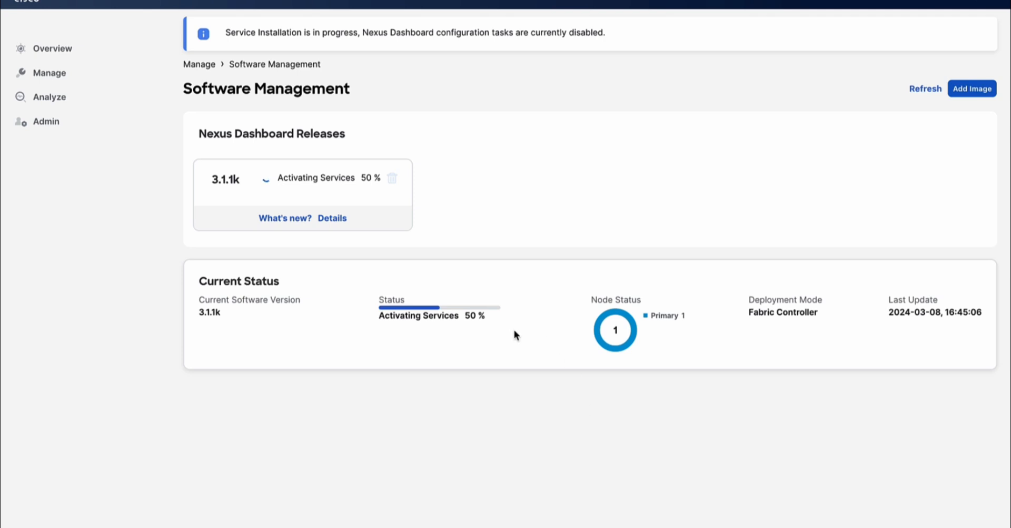
{"action": "left_click", "coordinate": [334, 221]}
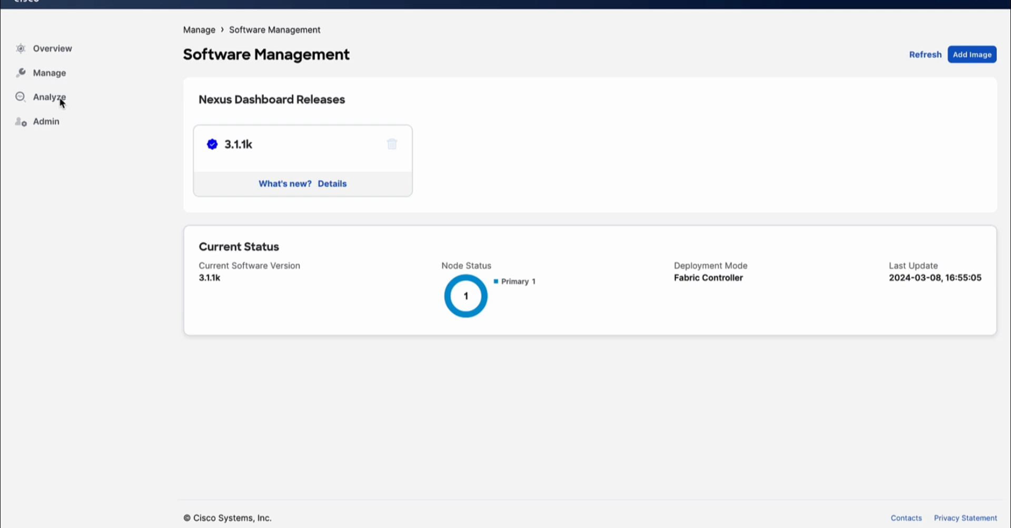
Step: Check Service Status, then switch into Fabric Controller and dismiss its prerequisites notes
{"action": "mouse_move", "coordinate": [59, 97]}
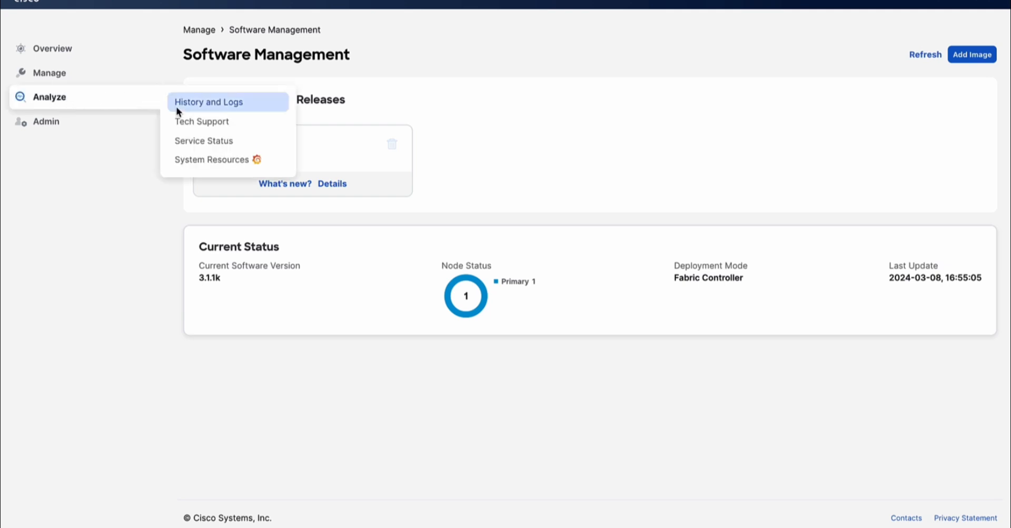
{"action": "left_click", "coordinate": [208, 141]}
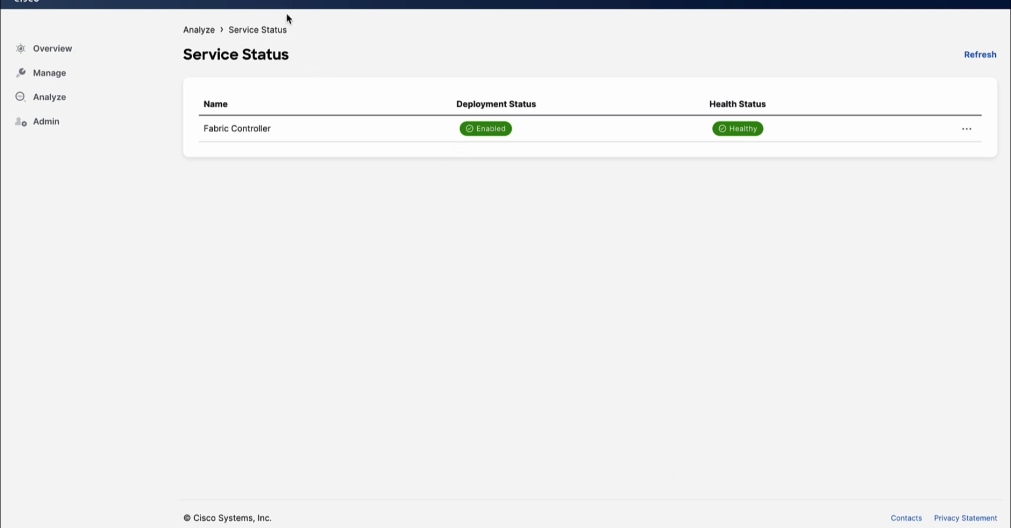
{"action": "left_click", "coordinate": [255, 3]}
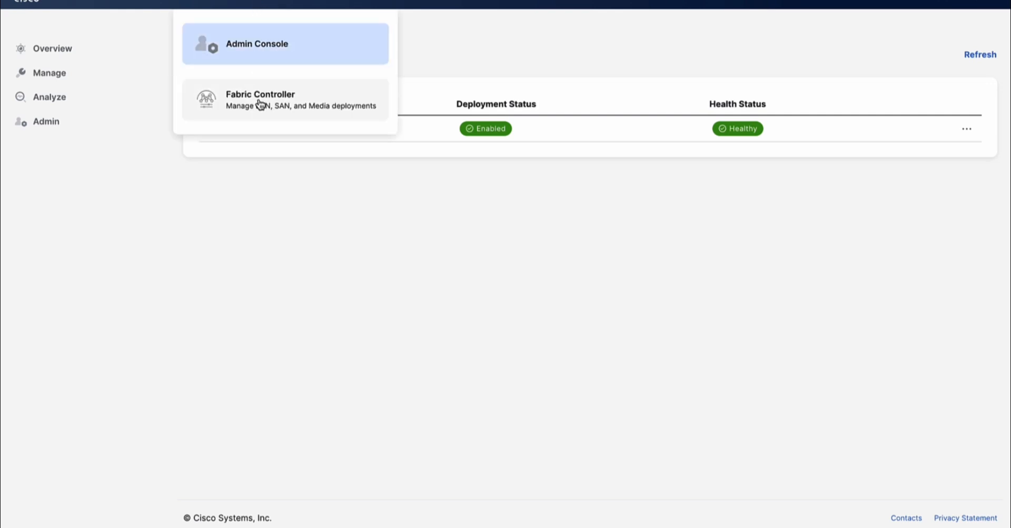
{"action": "left_click", "coordinate": [260, 104]}
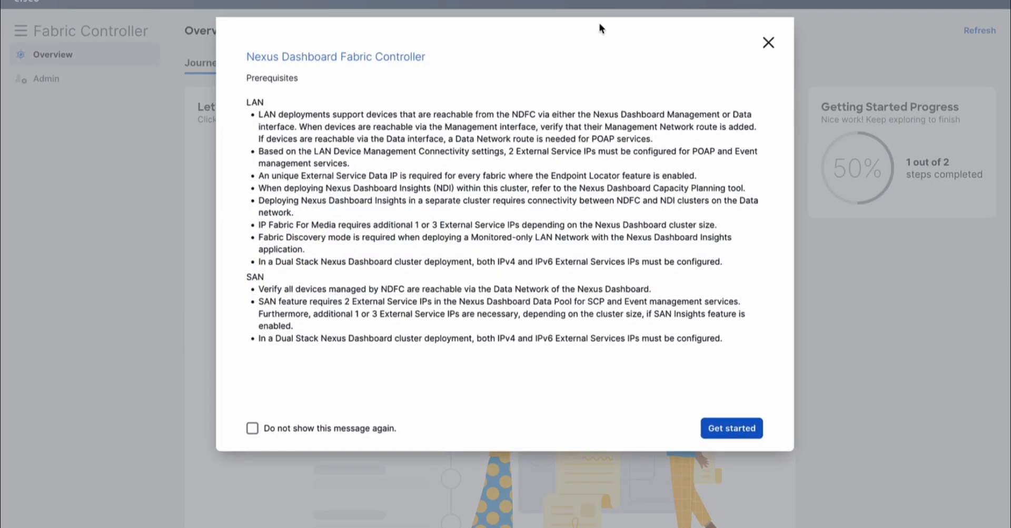
{"action": "left_click", "coordinate": [768, 44]}
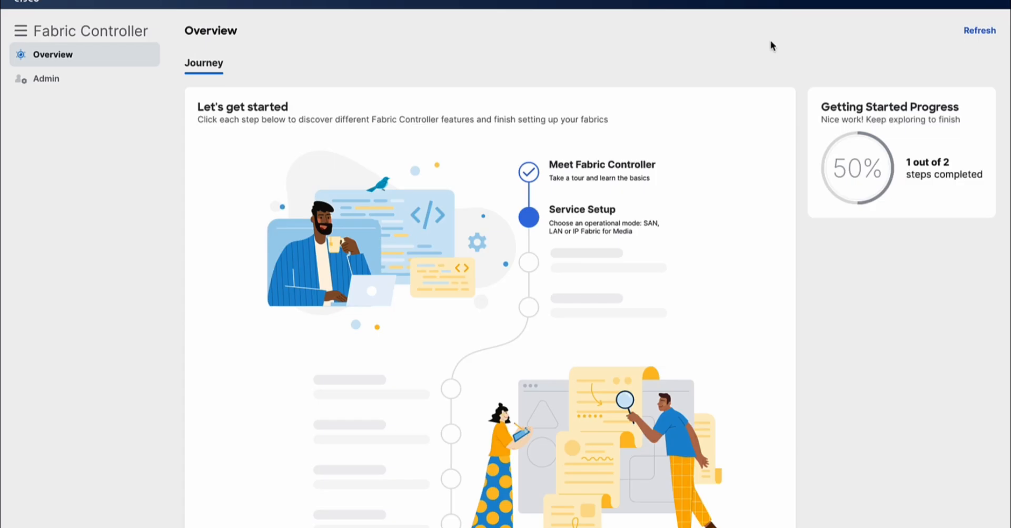
{"action": "mouse_move", "coordinate": [583, 217]}
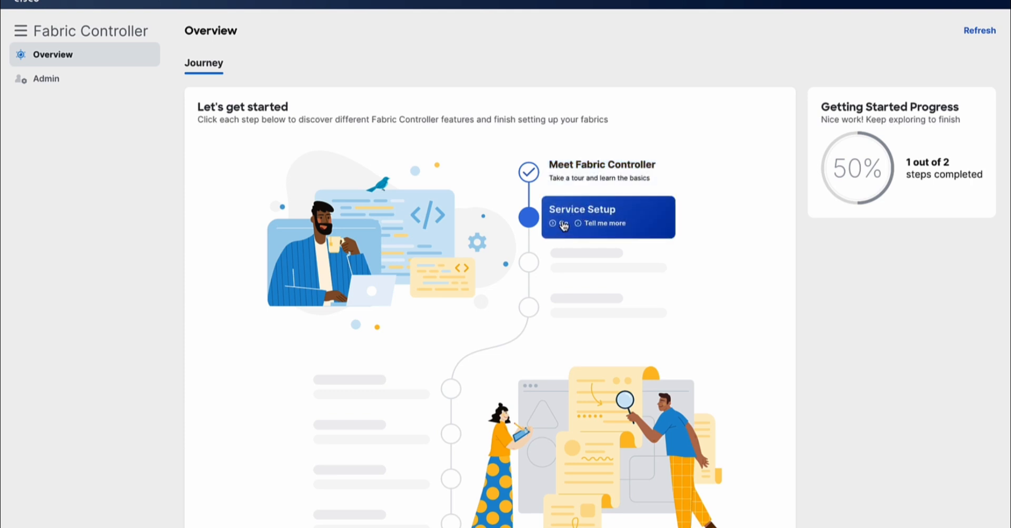
Step: Choose SAN mode for Cisco switches and enable Performance Monitoring, SAN Insights, SAN Web Device Manager and VMM Visualizer
{"action": "left_click", "coordinate": [567, 226]}
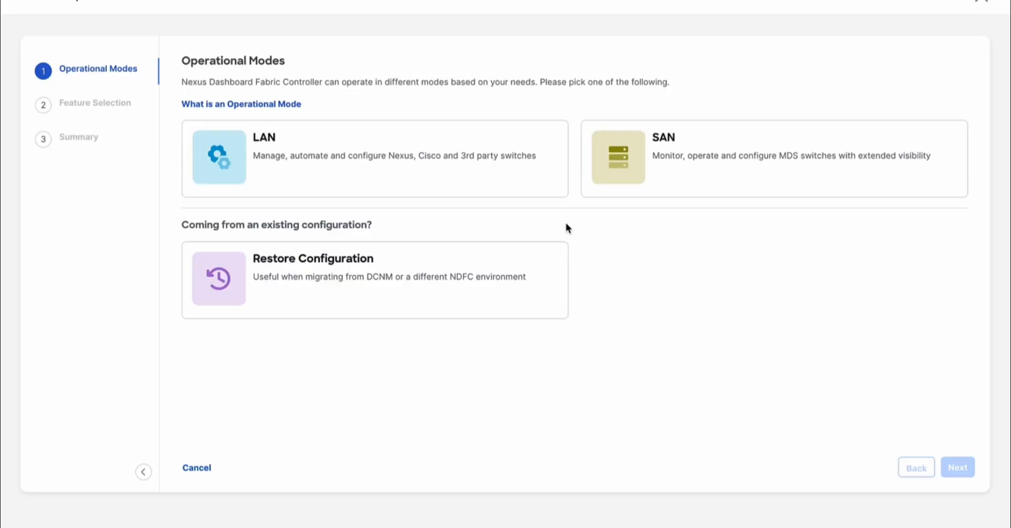
{"action": "mouse_move", "coordinate": [658, 167]}
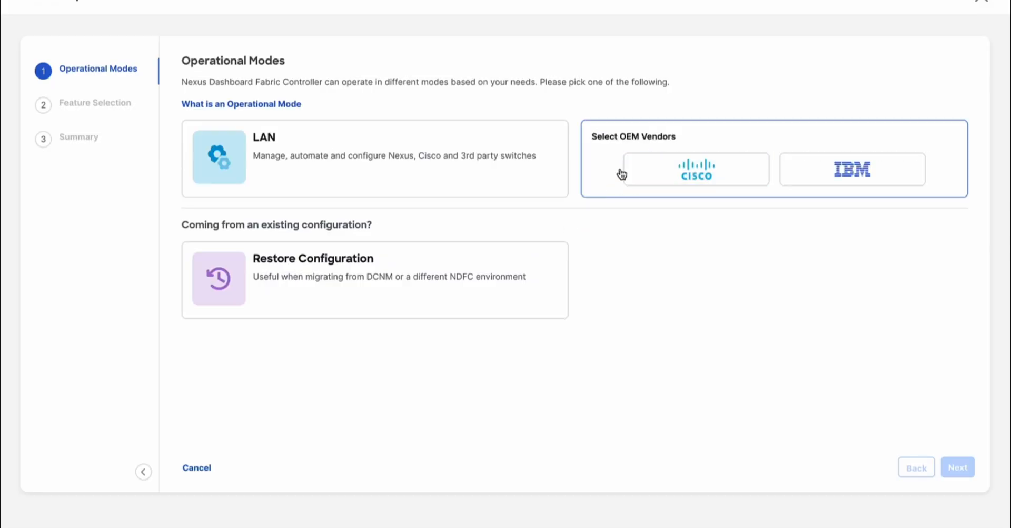
{"action": "left_click", "coordinate": [701, 181]}
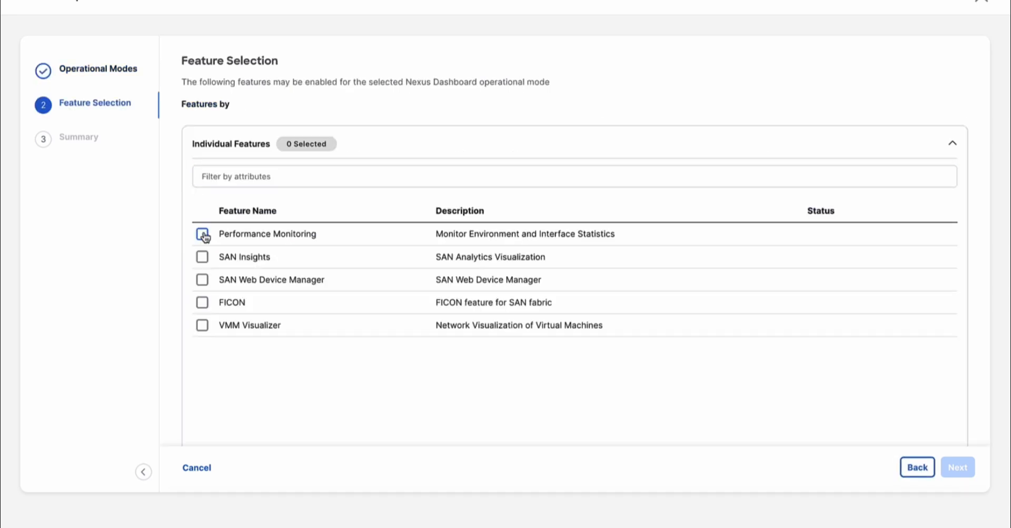
{"action": "left_click", "coordinate": [203, 235]}
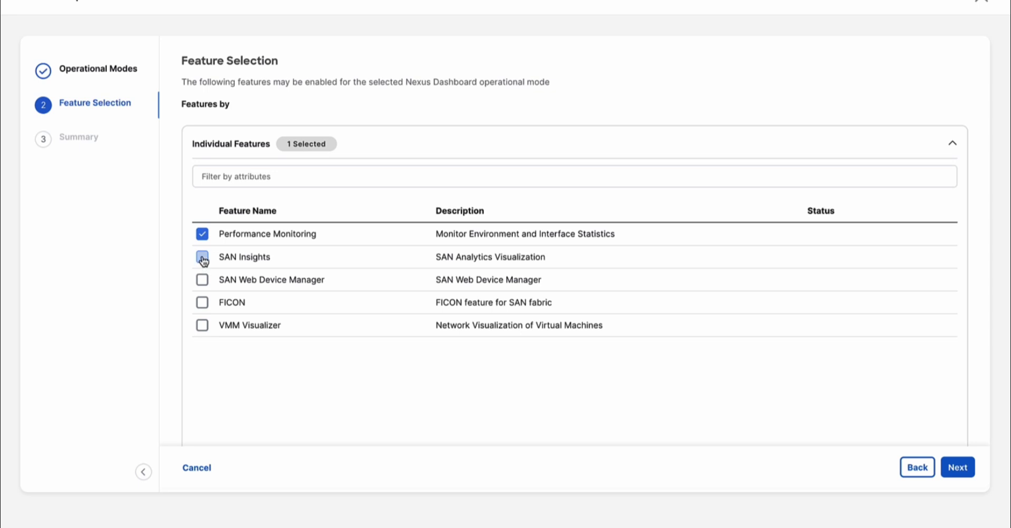
{"action": "left_click", "coordinate": [202, 258]}
{"action": "left_click", "coordinate": [203, 283]}
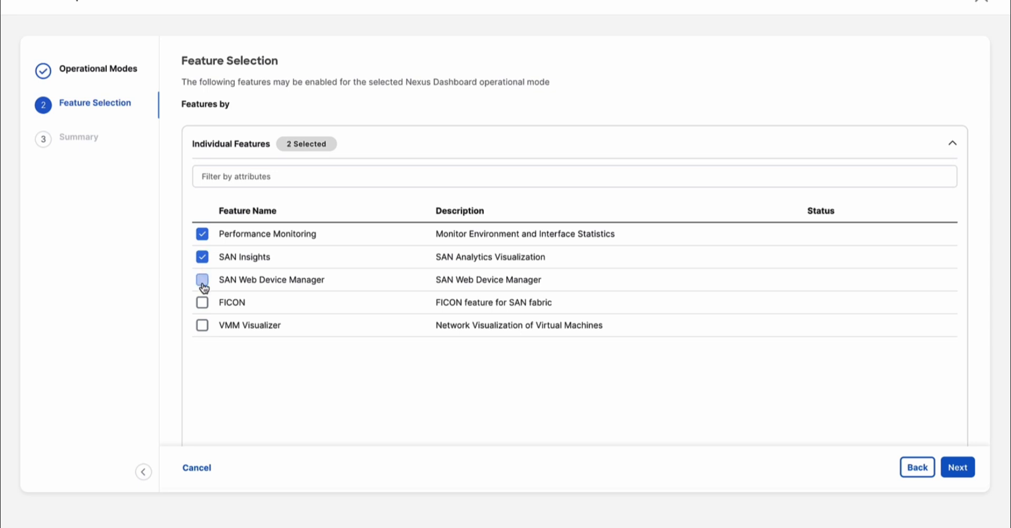
{"action": "left_click", "coordinate": [203, 326]}
Step: Review the setup summary and submit the SAN Fabric Controller configuration
{"action": "left_click", "coordinate": [956, 470]}
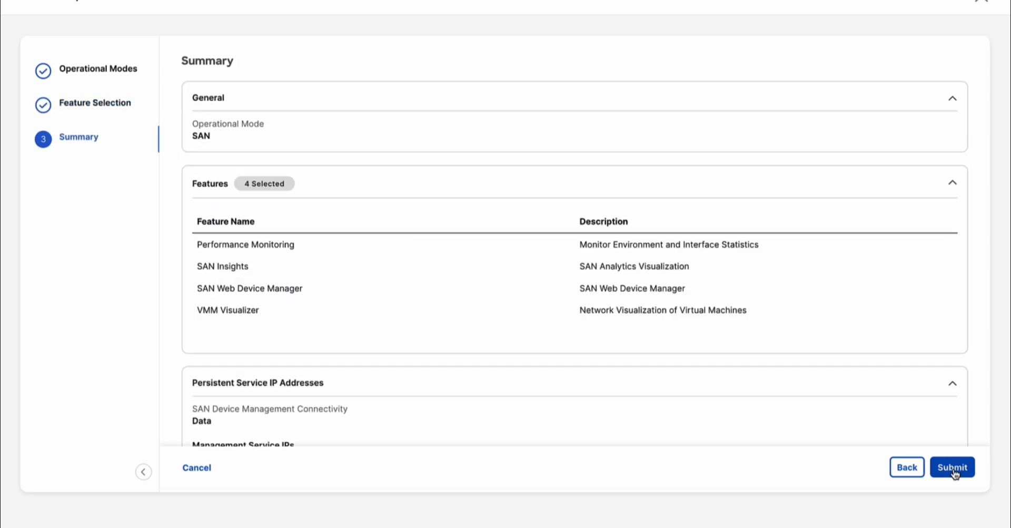
{"action": "scroll", "coordinate": [853, 333], "scroll_direction": "down", "scroll_amount": 3}
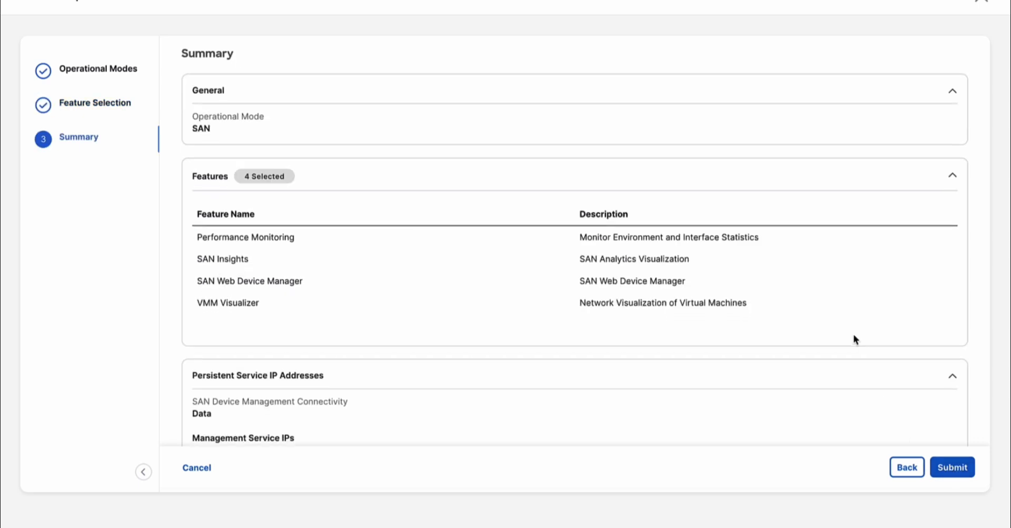
{"action": "scroll", "coordinate": [855, 333], "scroll_direction": "down", "scroll_amount": 3}
{"action": "scroll", "coordinate": [855, 333], "scroll_direction": "up", "scroll_amount": 5}
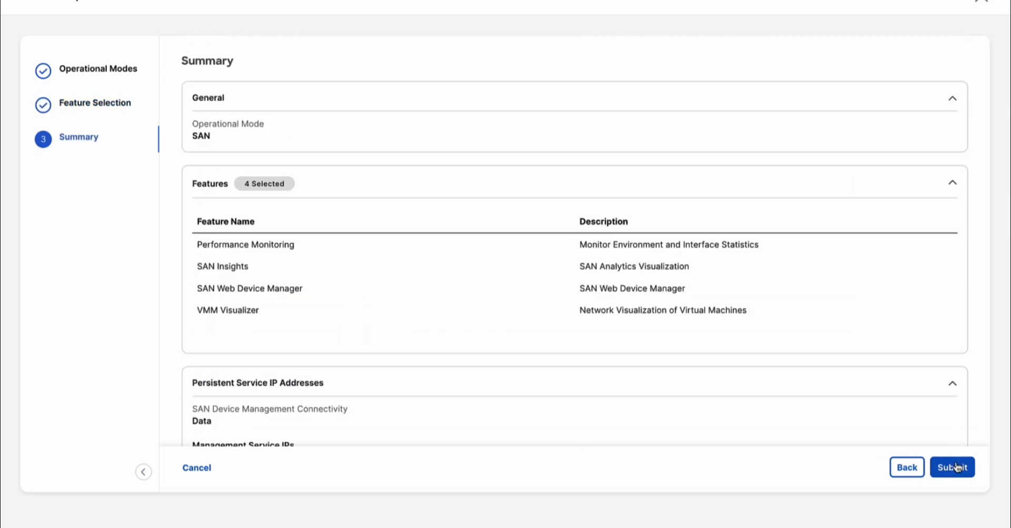
{"action": "left_click", "coordinate": [956, 468]}
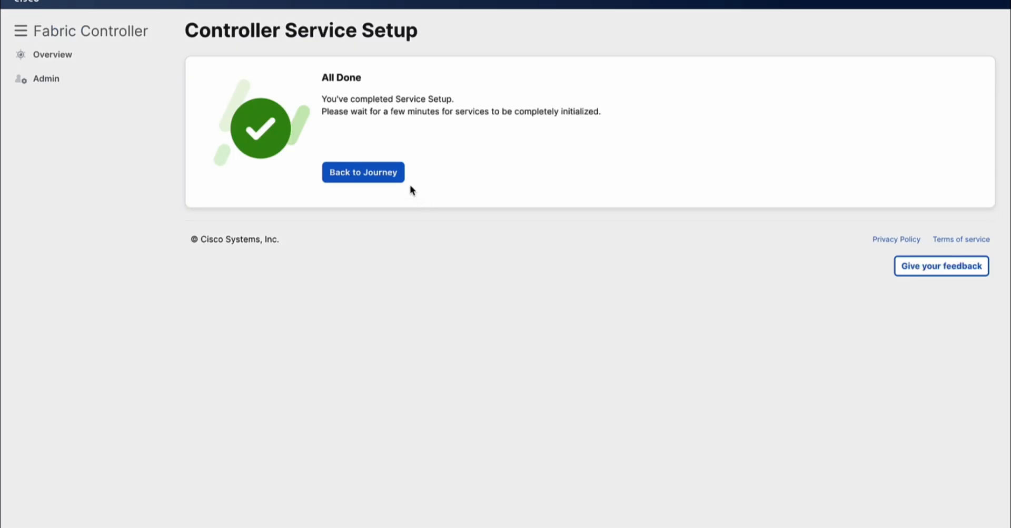
Step: Reload into the SAN Controller Overview, dismiss the prerequisites notes, and browse the SAN management menu
{"action": "left_click", "coordinate": [379, 181]}
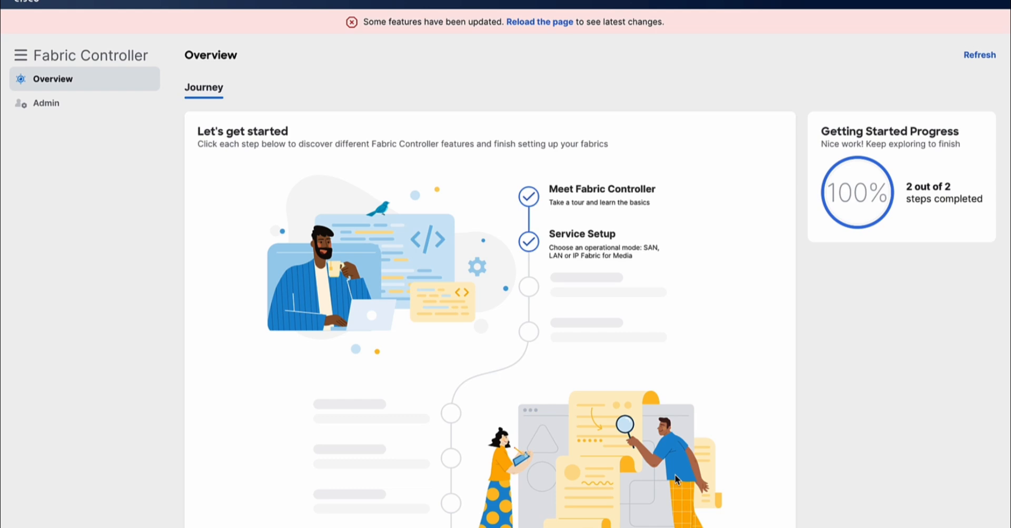
{"action": "left_click", "coordinate": [538, 22]}
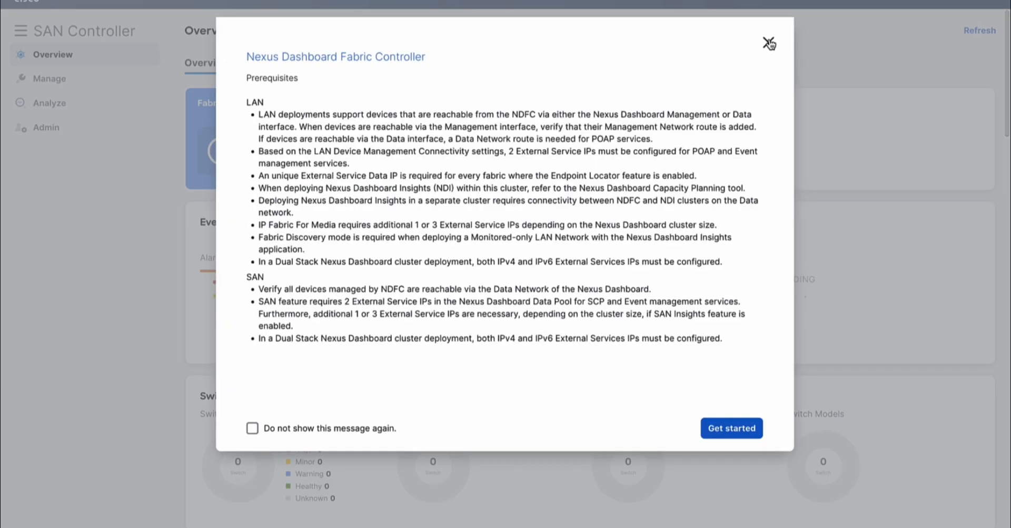
{"action": "left_click", "coordinate": [769, 43]}
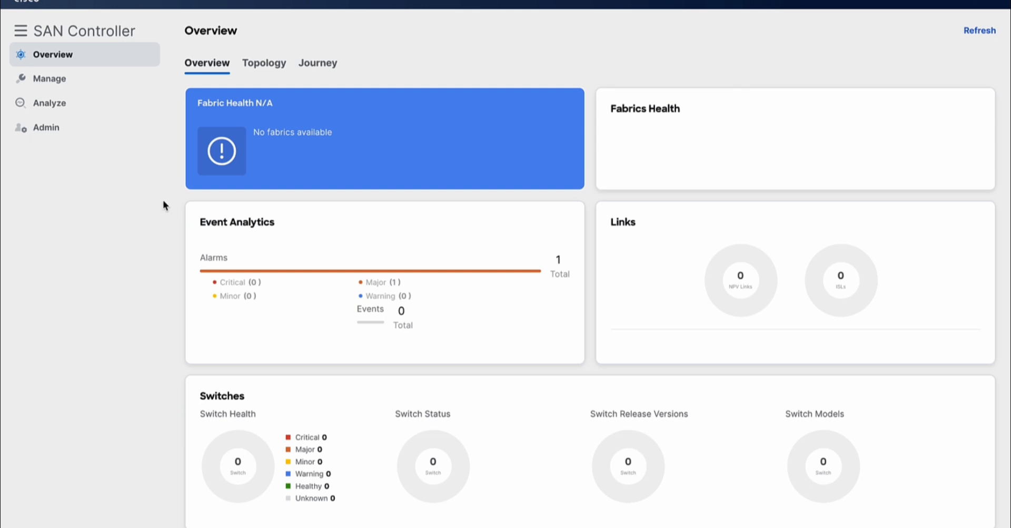
{"action": "left_click", "coordinate": [61, 83]}
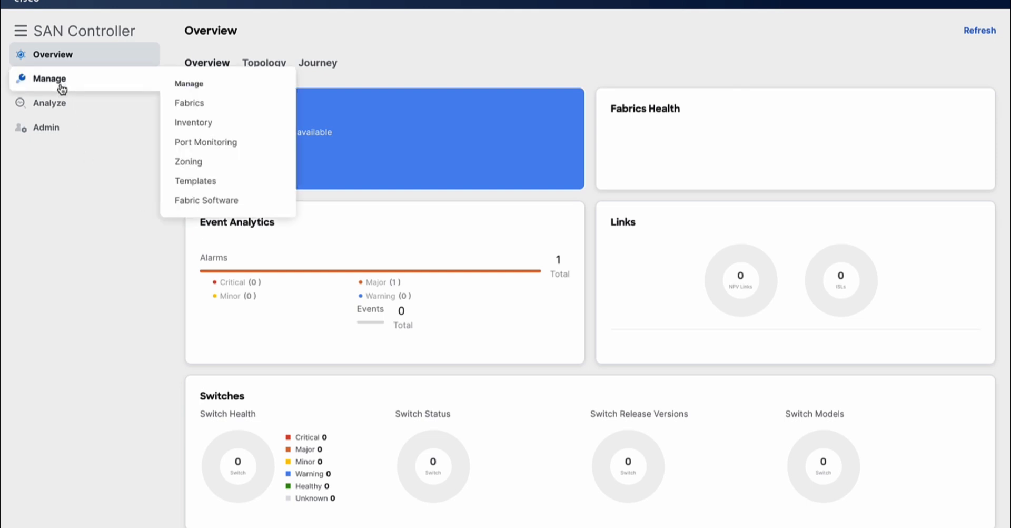
{"action": "mouse_move", "coordinate": [59, 100]}
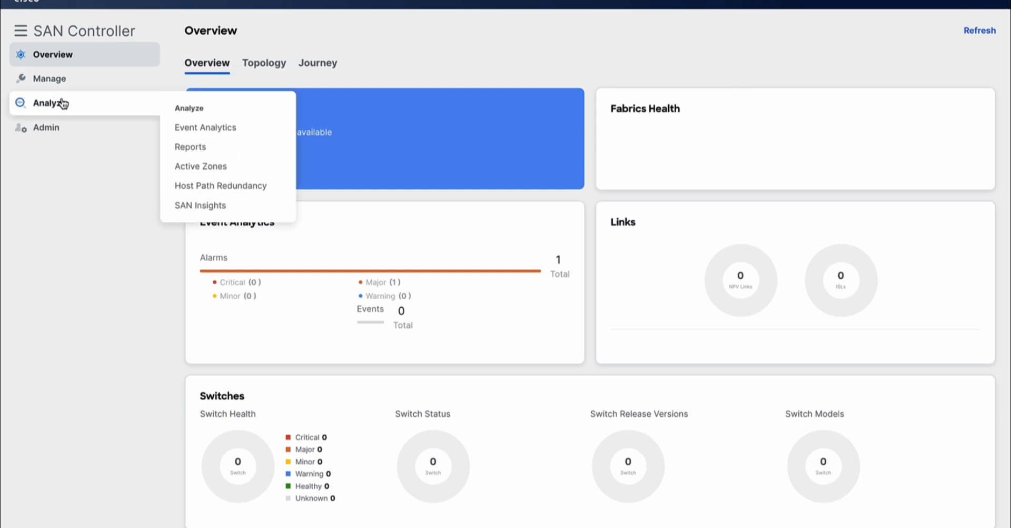